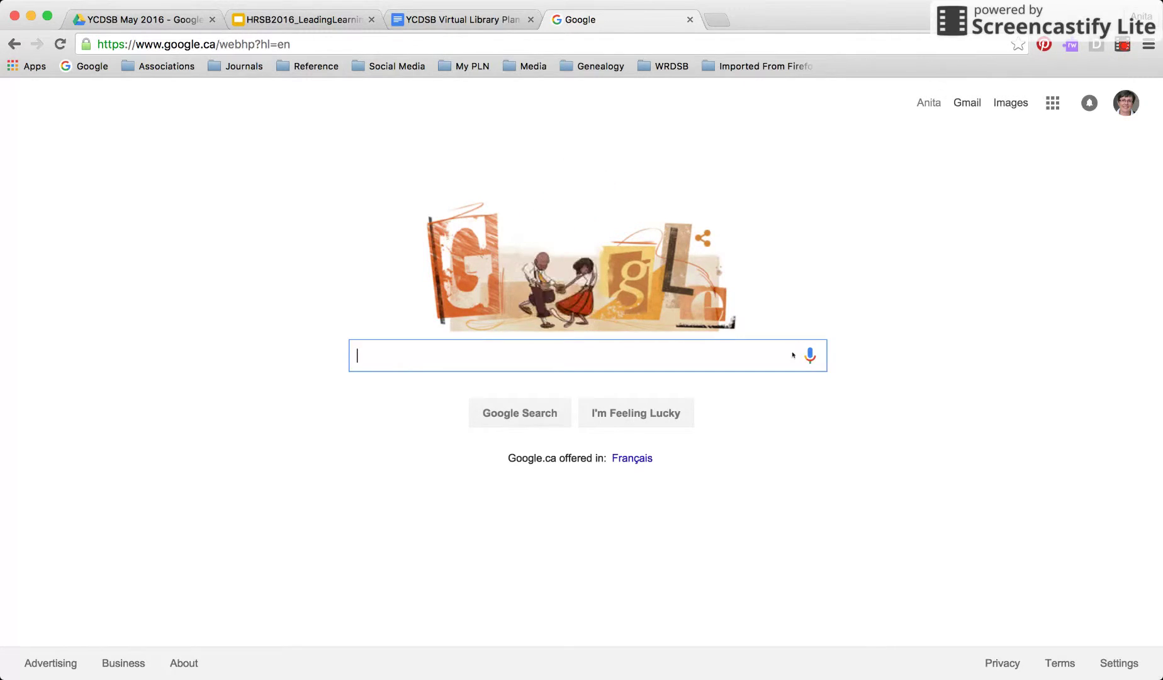
# Step: Search Google for 'library learning commons'
pyautogui.write('lear')
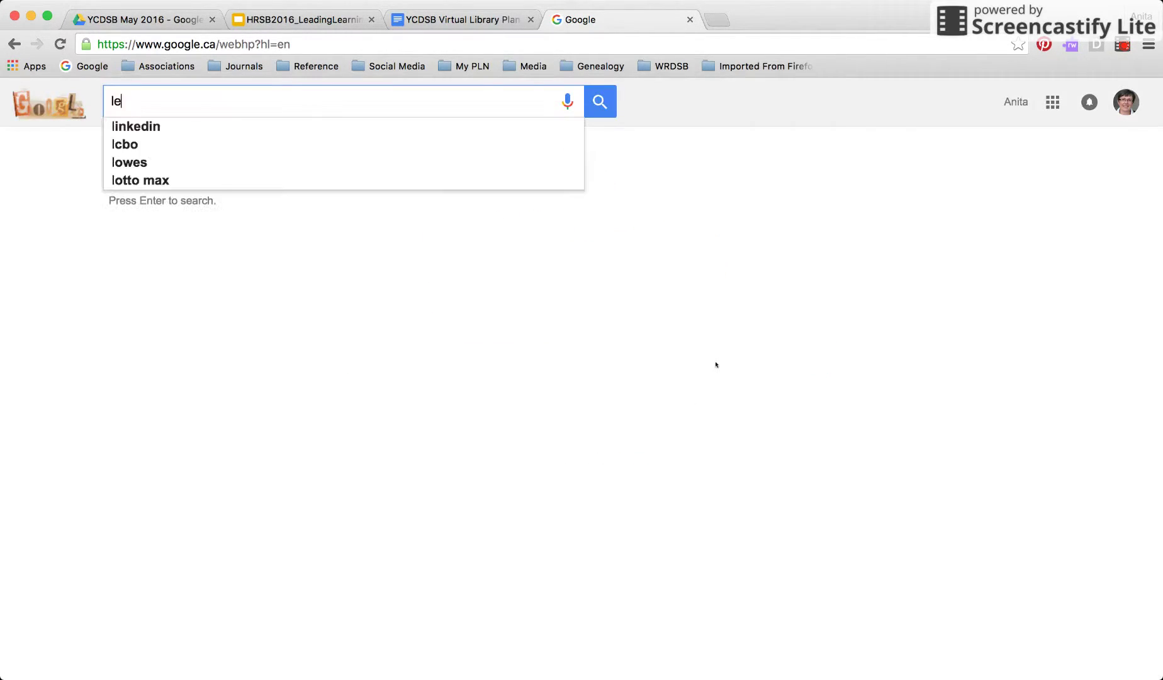
pyautogui.press('BackSpace')
pyautogui.press('BackSpace')
pyautogui.press('BackSpace')
pyautogui.write('ibrary learning commons')
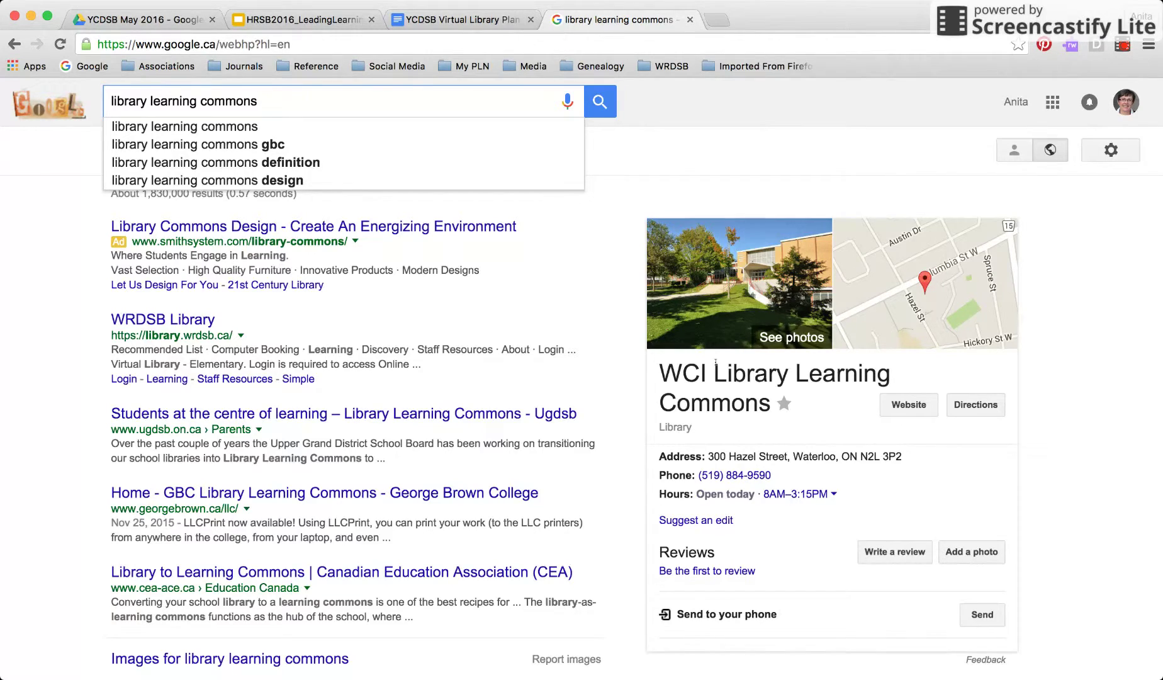
pyautogui.press('Return')
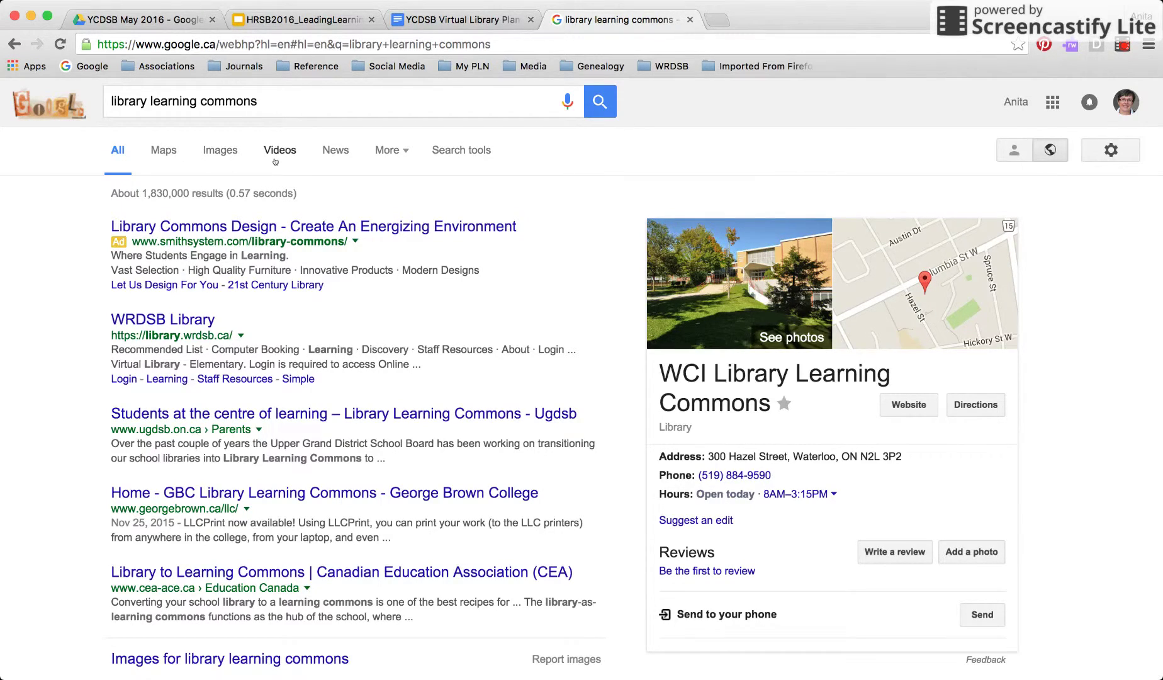
# Step: Switch the library learning commons results to image results
pyautogui.click(218, 154)
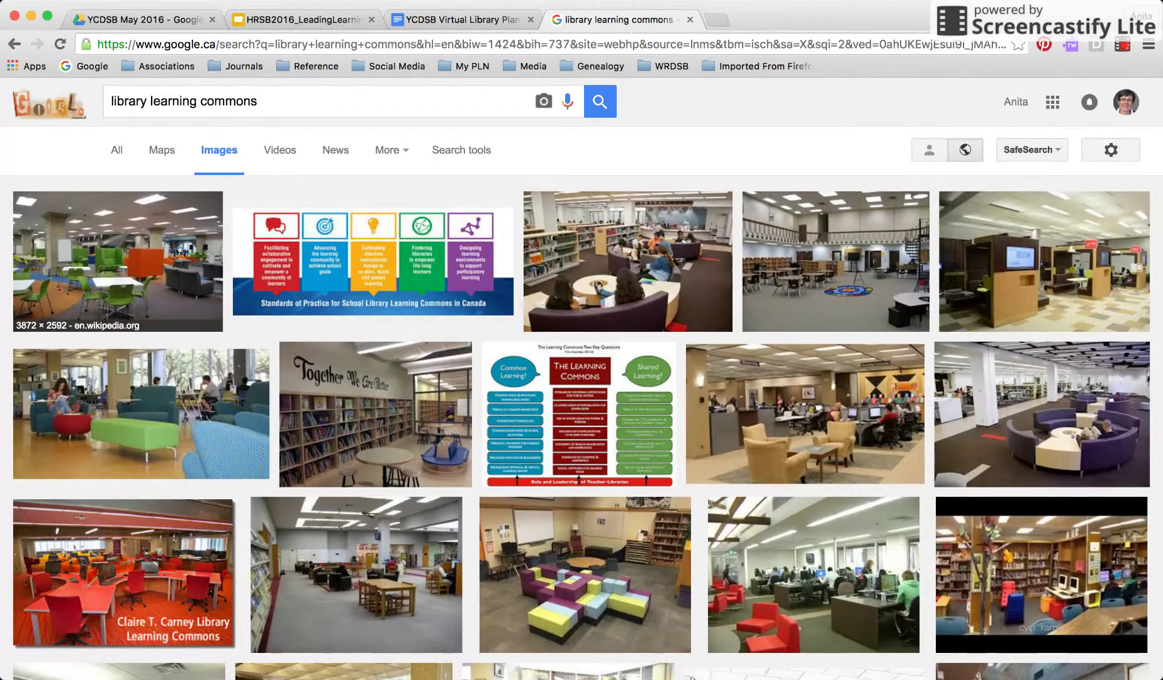
# Step: Show the Search tools filters and view the Type and Color filter choices
pyautogui.click(470, 152)
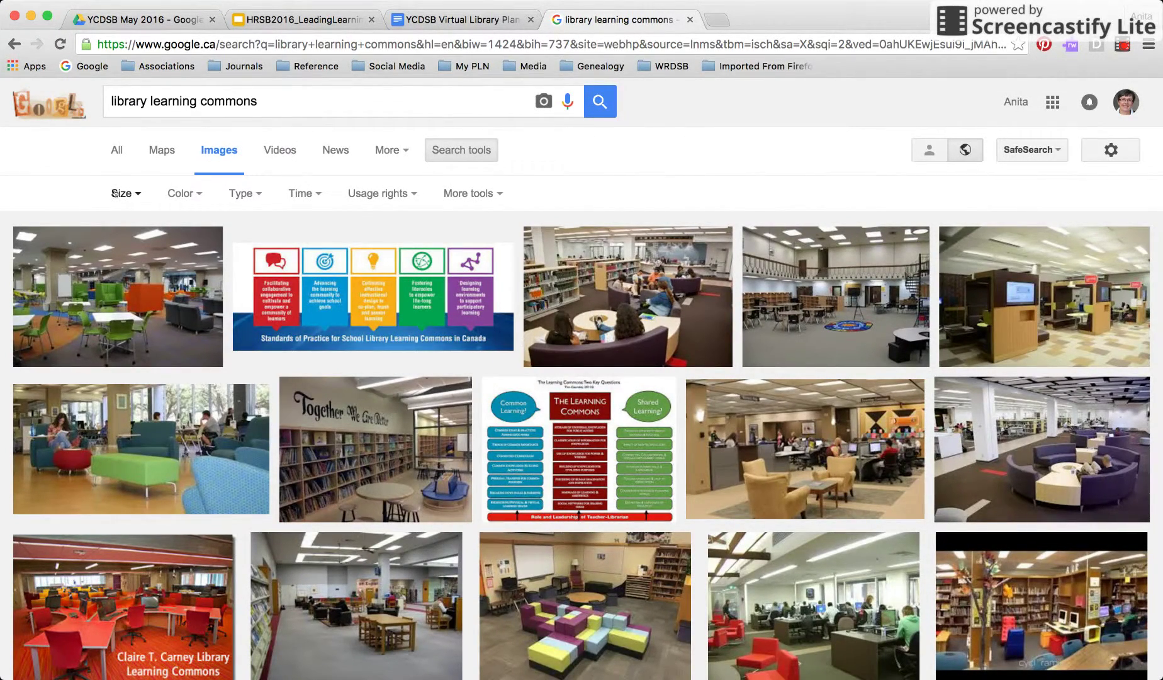
pyautogui.click(258, 197)
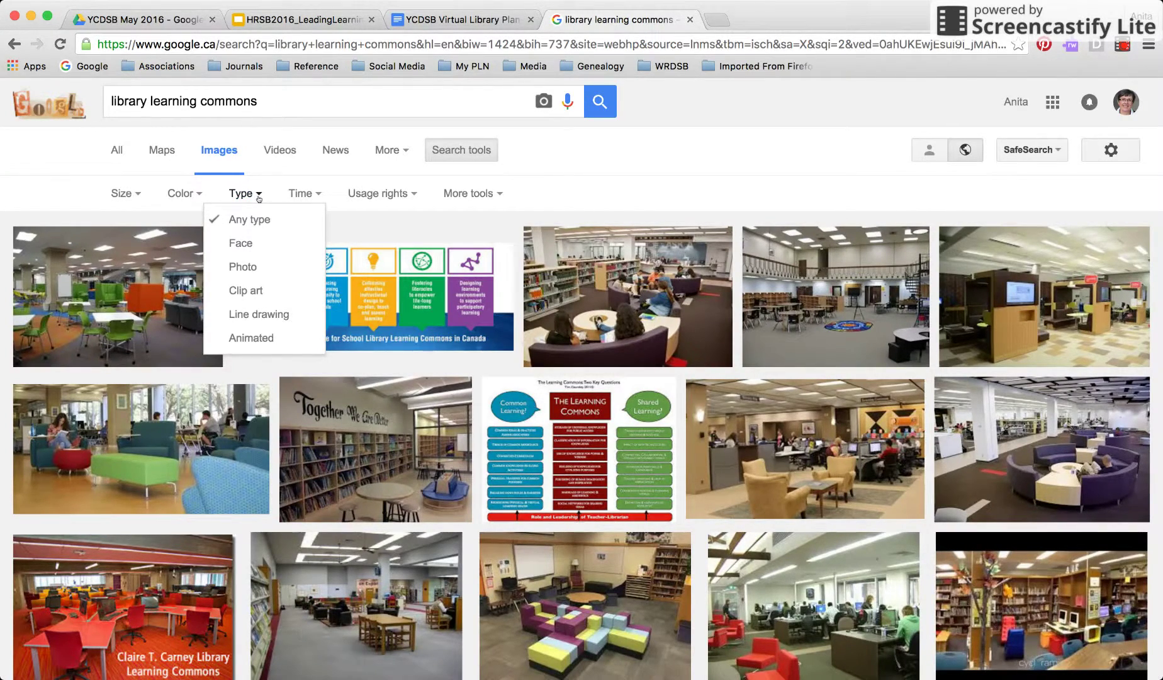
pyautogui.click(200, 196)
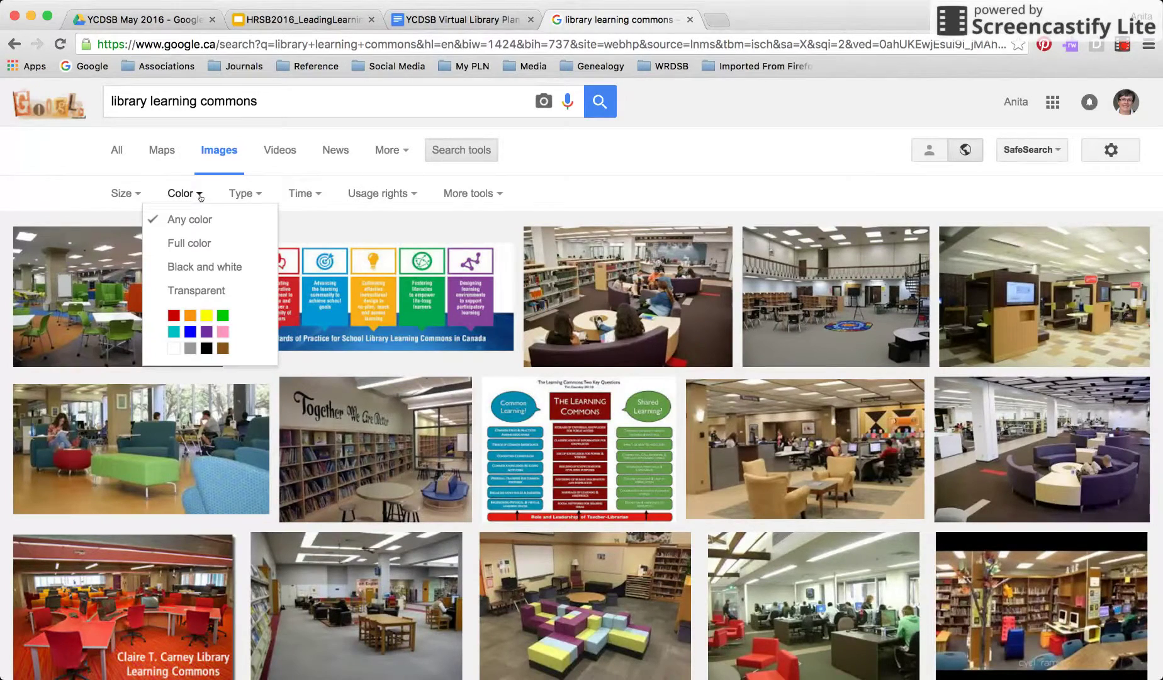
# Step: Filter the images to Black and white and browse the monochrome results
pyautogui.click(205, 267)
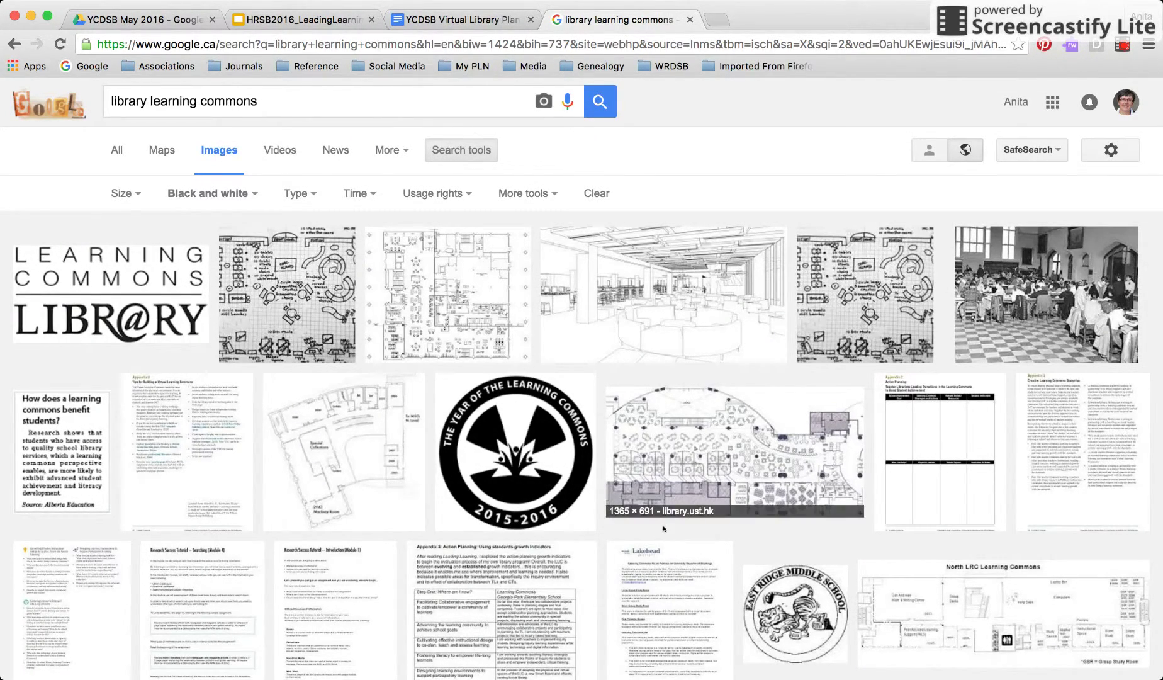
pyautogui.scroll(-5, 663, 528)
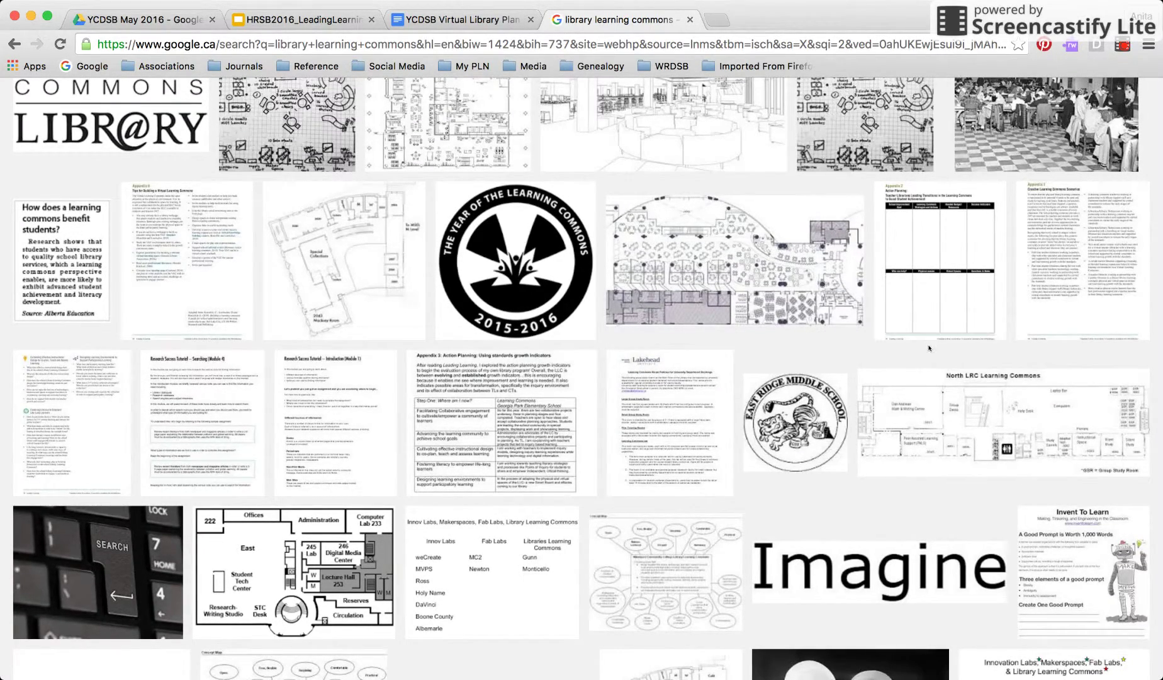
pyautogui.scroll(-5, 872, 388)
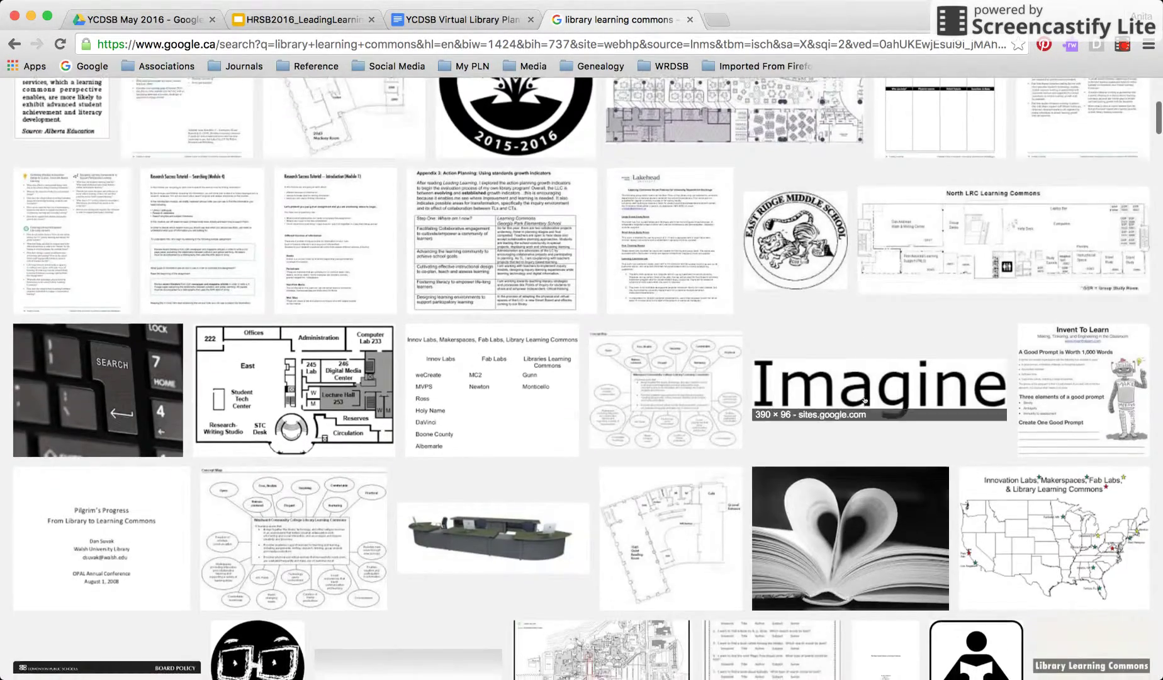
pyautogui.scroll(8, 864, 400)
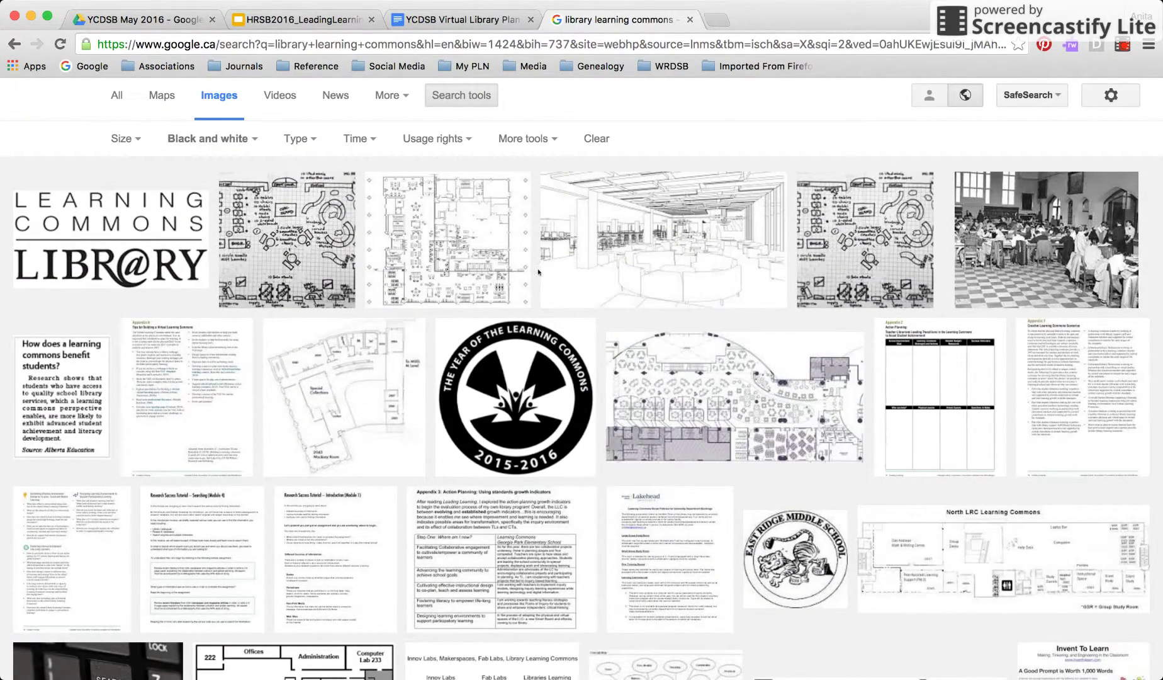
pyautogui.scroll(-3, 414, 382)
pyautogui.scroll(-5, 415, 382)
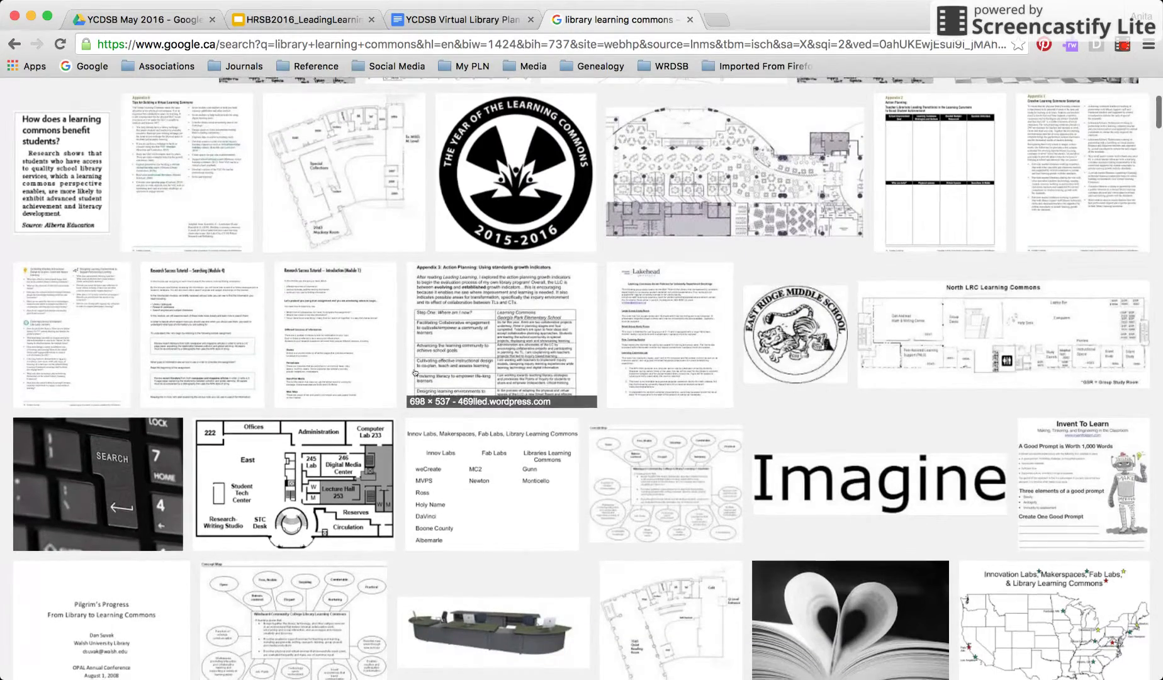
pyautogui.scroll(9, 414, 377)
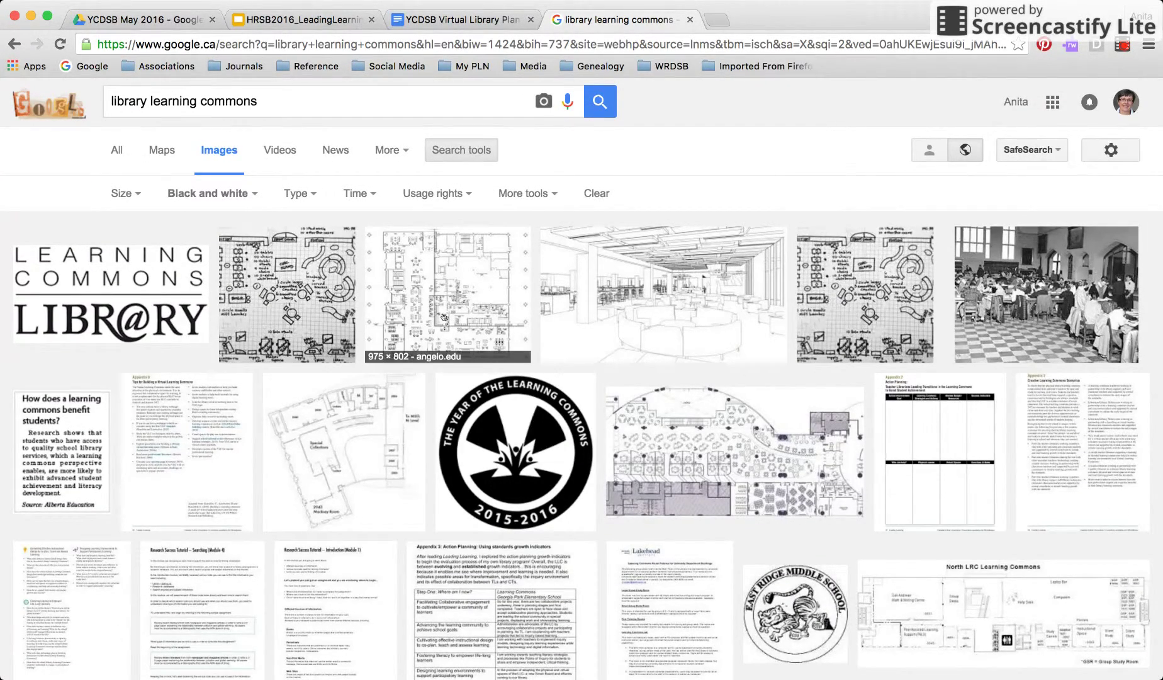
pyautogui.click(258, 196)
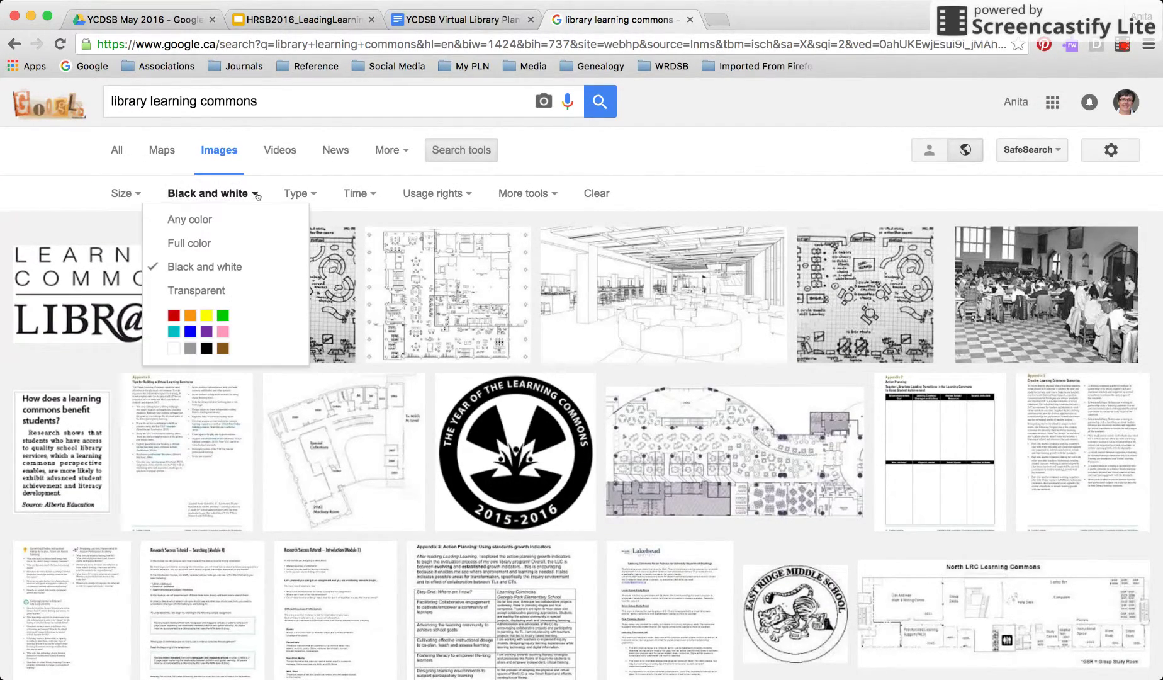
# Step: Reset the colour to Any color, then filter to Clip art and browse the results
pyautogui.click(237, 221)
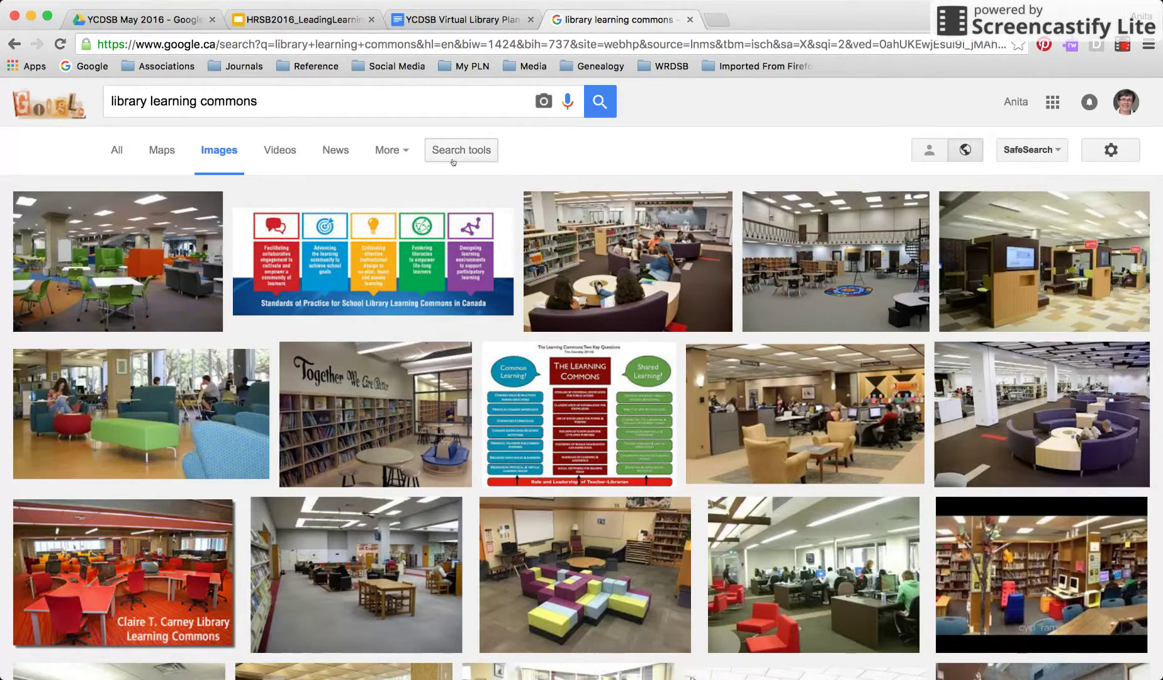
pyautogui.click(477, 155)
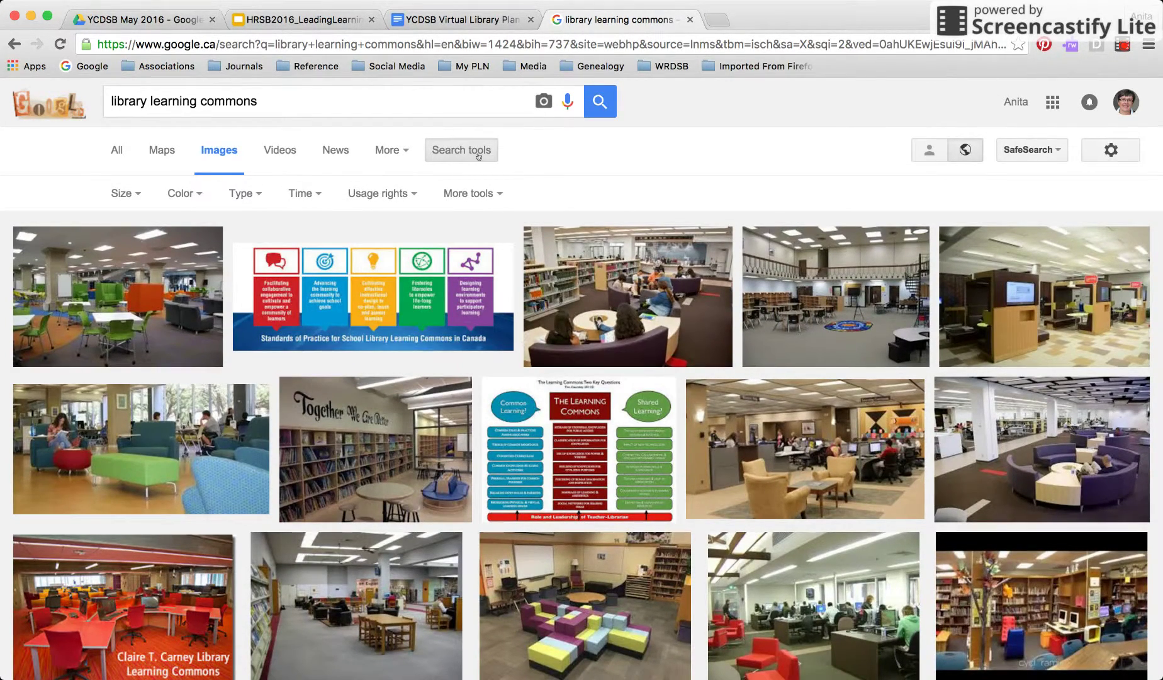
pyautogui.click(259, 195)
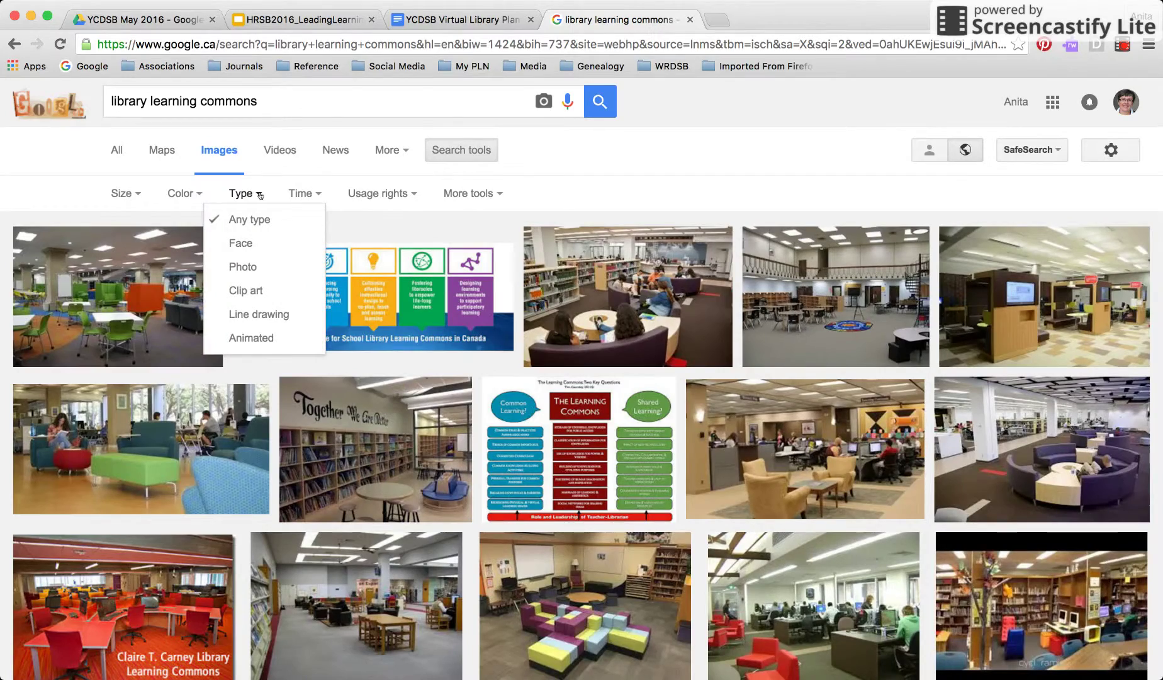
pyautogui.click(252, 292)
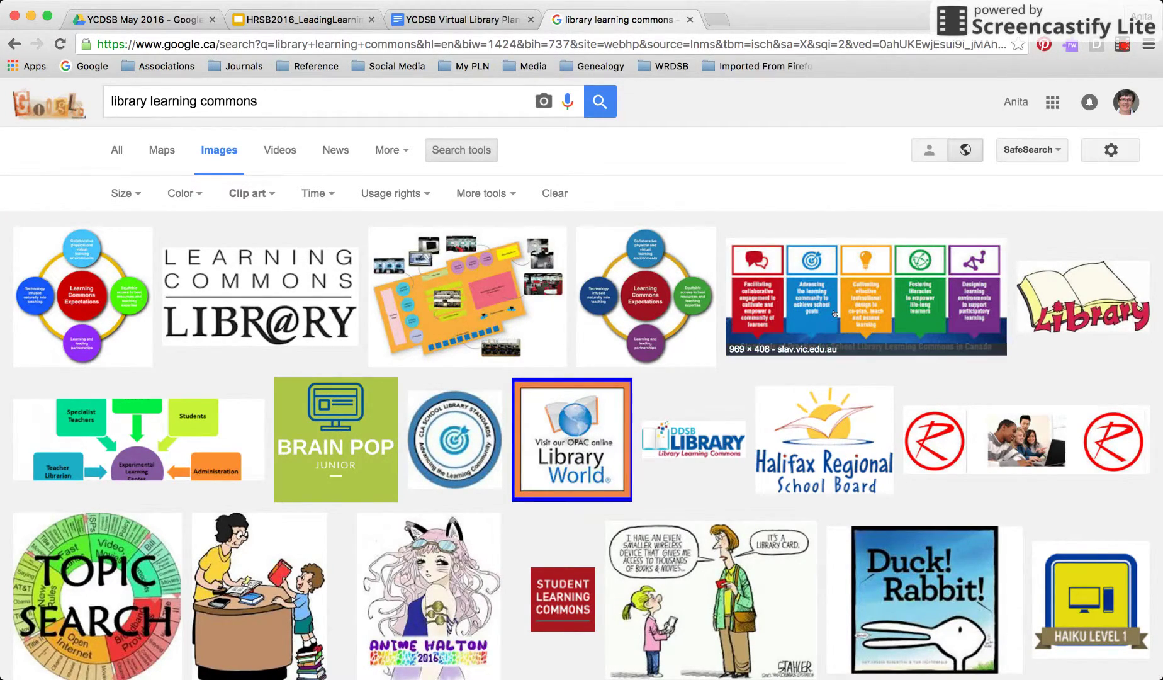
pyautogui.scroll(-2, 660, 512)
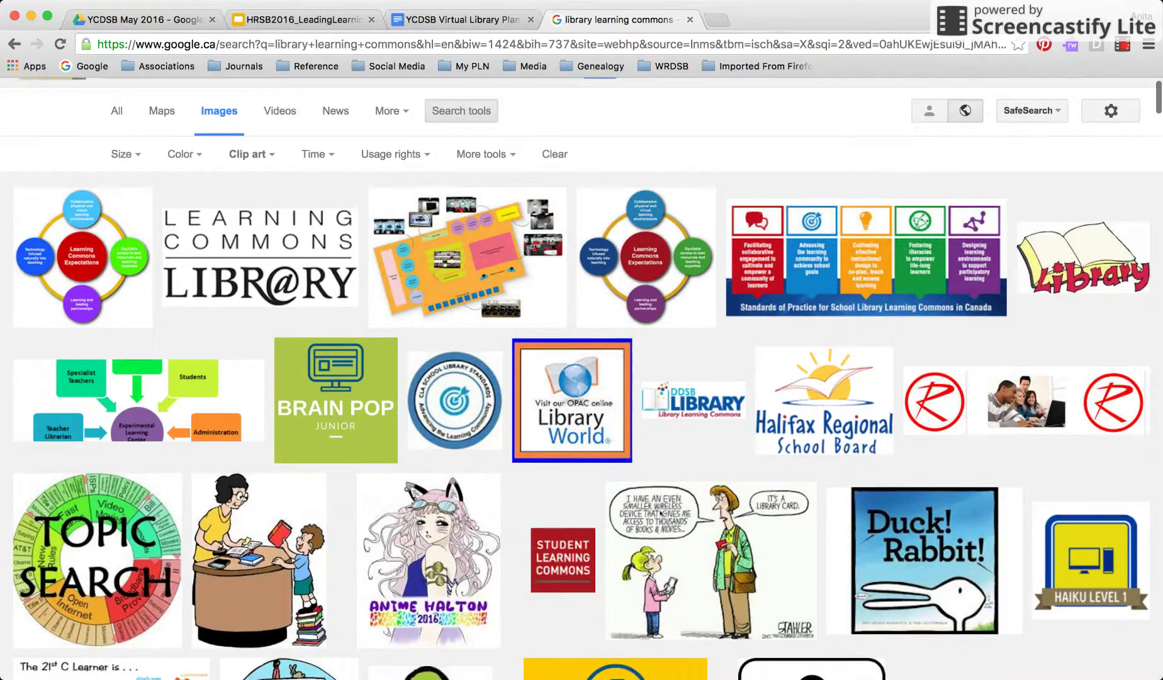
pyautogui.scroll(2, 660, 511)
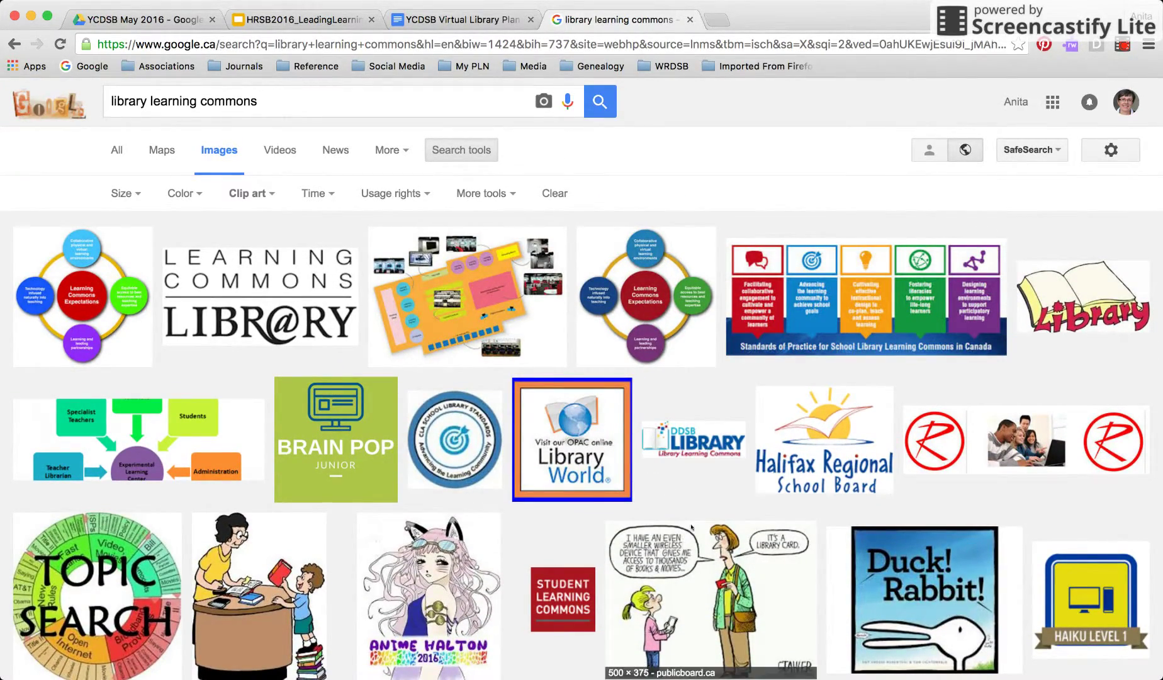
pyautogui.scroll(-10, 695, 538)
pyautogui.scroll(-4, 695, 538)
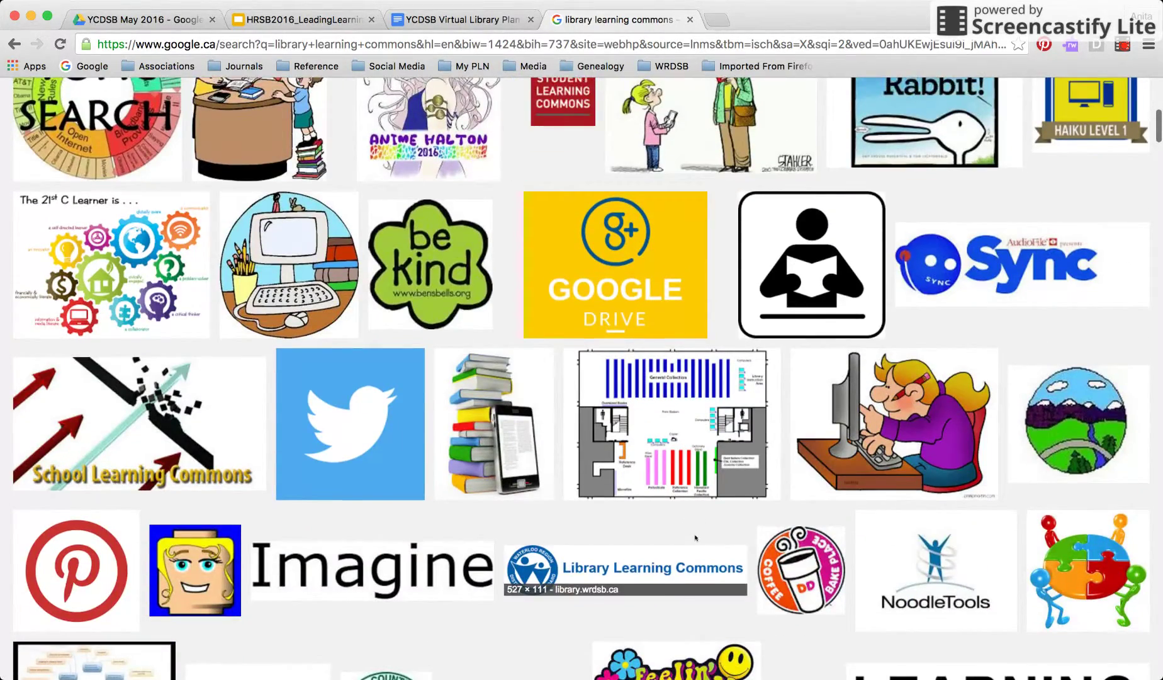
pyautogui.scroll(14, 696, 538)
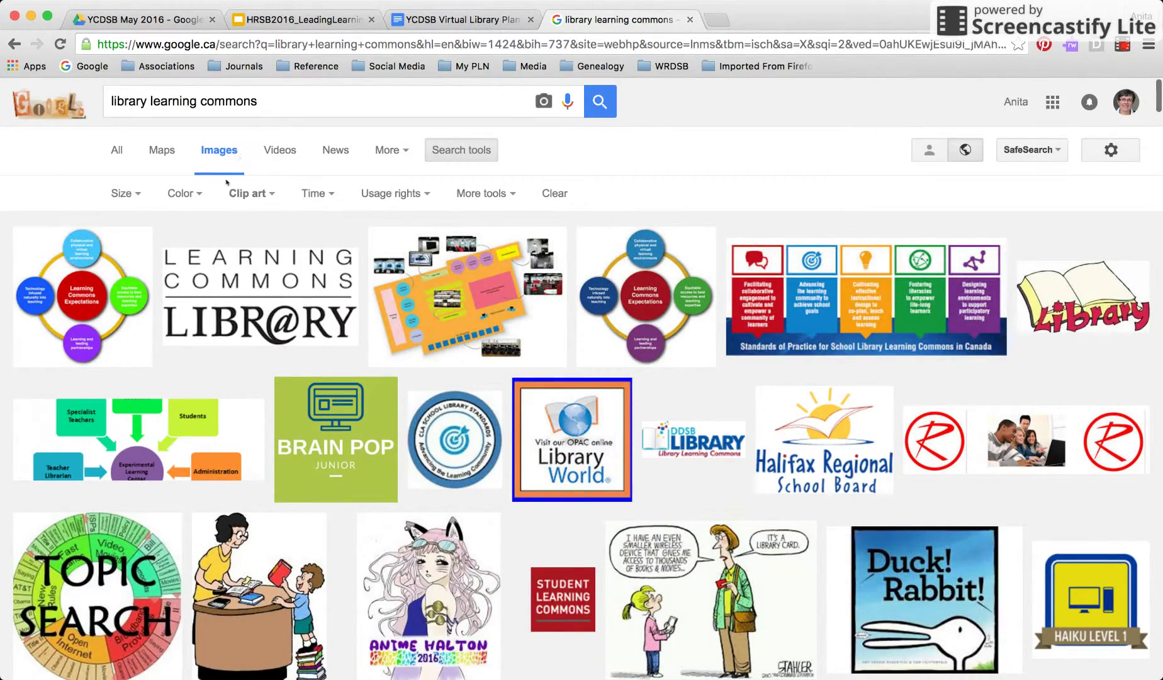
# Step: Set the image Type filter back to Any type
pyautogui.click(271, 193)
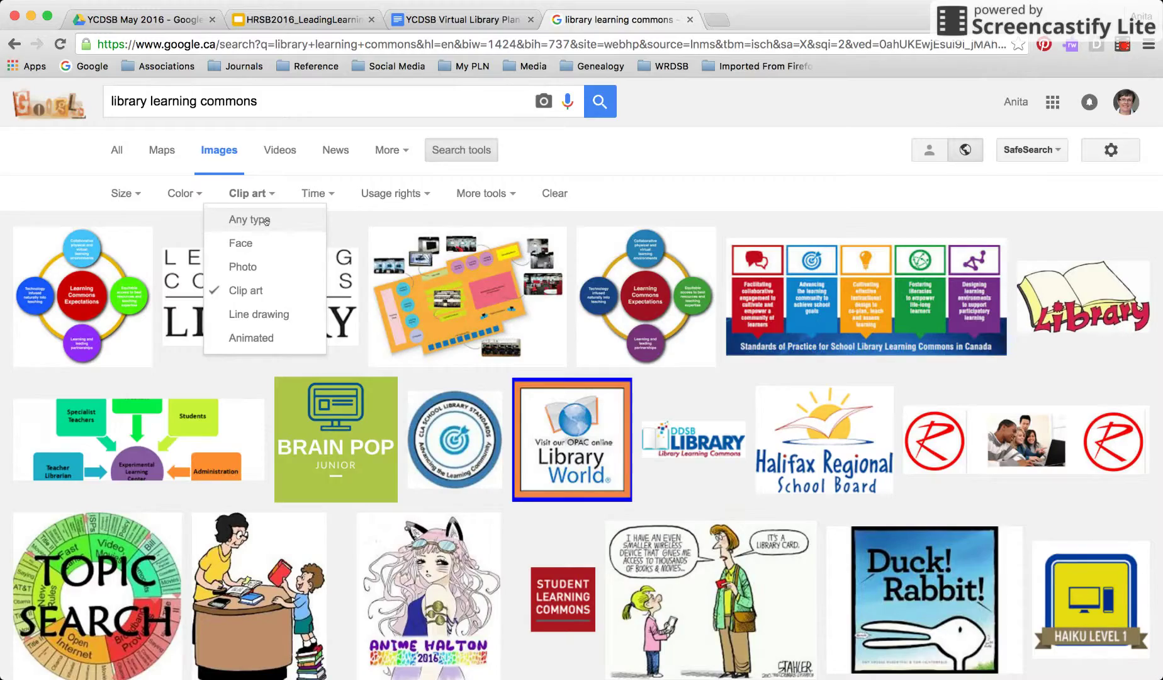
pyautogui.click(267, 219)
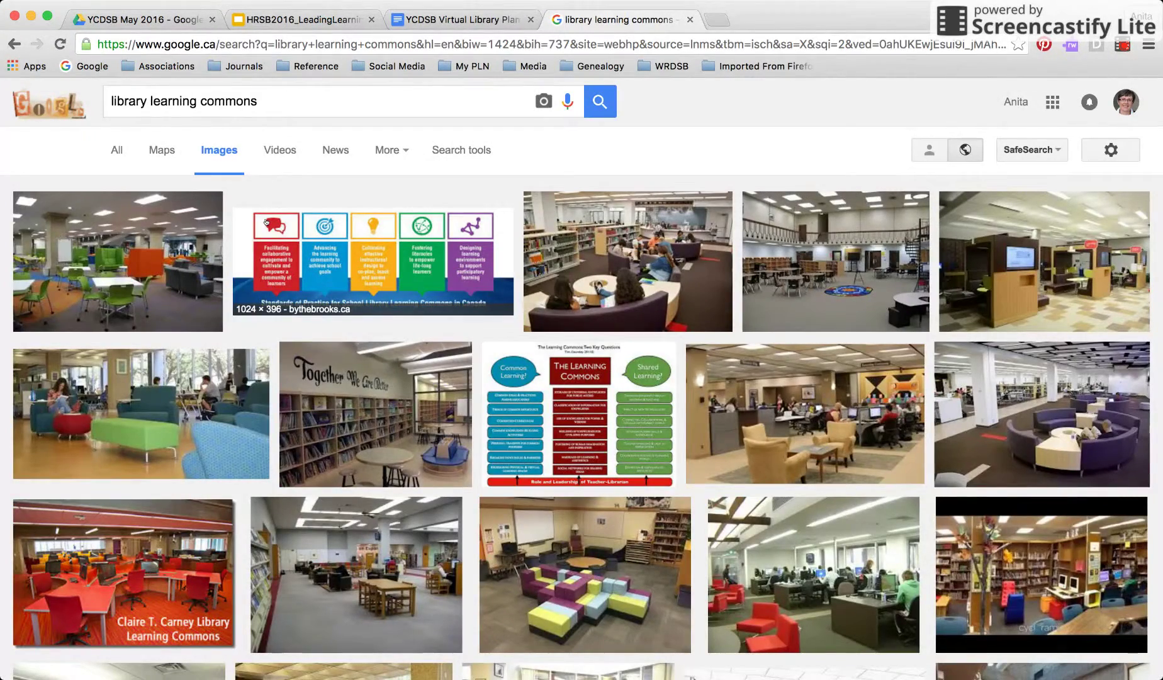
pyautogui.click(476, 152)
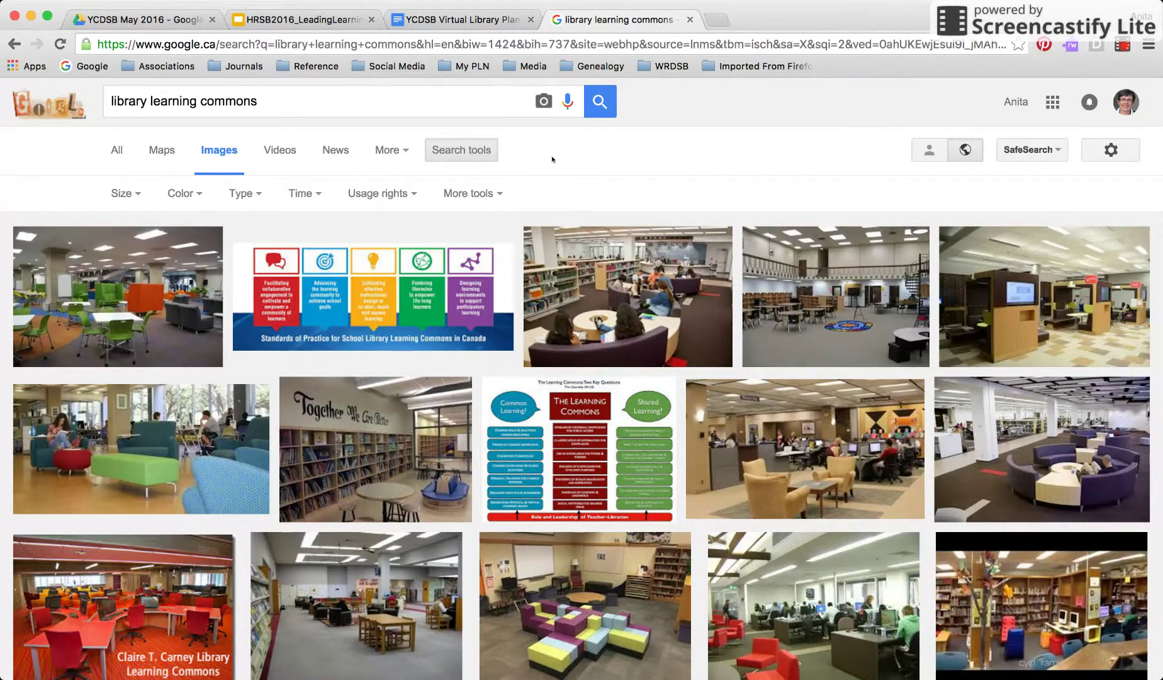
# Step: Show the Usage rights choices, still set to Not filtered by license
pyautogui.click(413, 197)
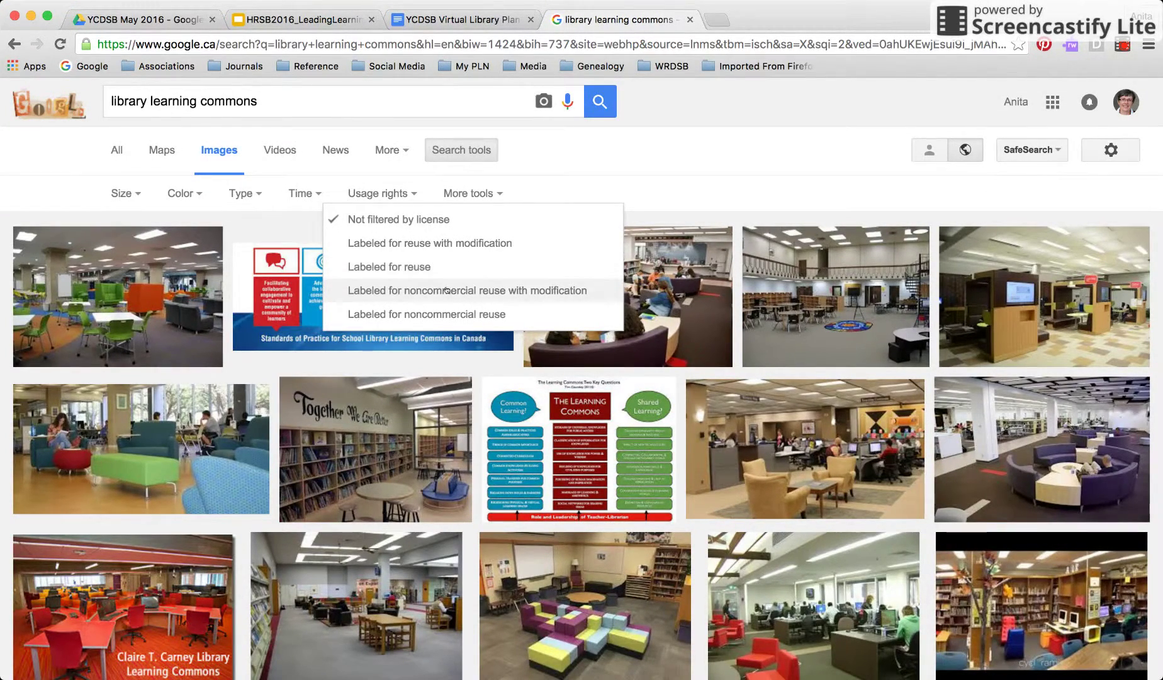
# Step: Choose 'Labeled for noncommercial reuse with modification' under Usage rights
pyautogui.click(520, 294)
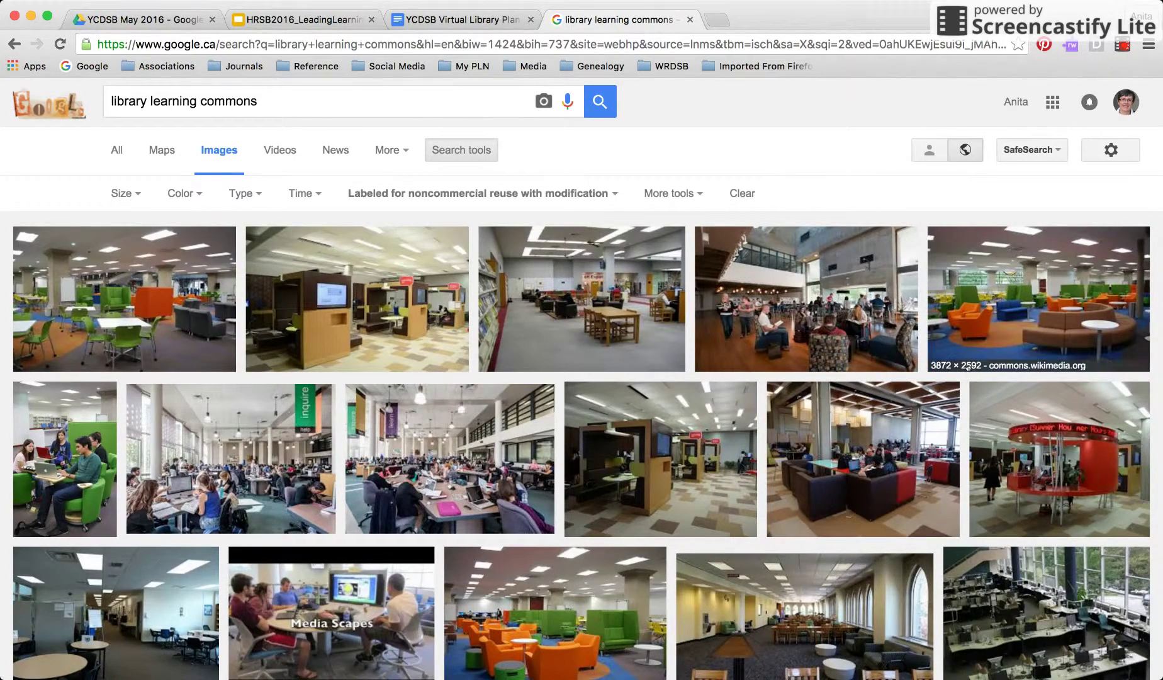
# Step: Preview the orange-chair learning commons photo and visit its Wikimedia Commons source page
pyautogui.click(1037, 319)
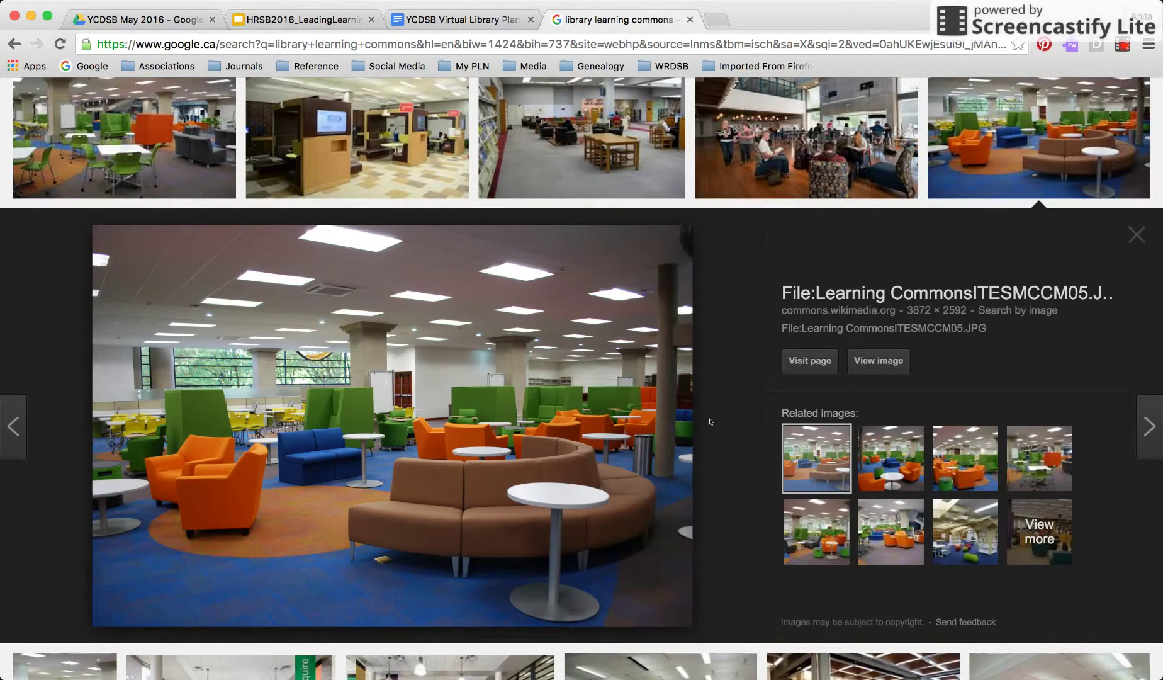
pyautogui.click(811, 361)
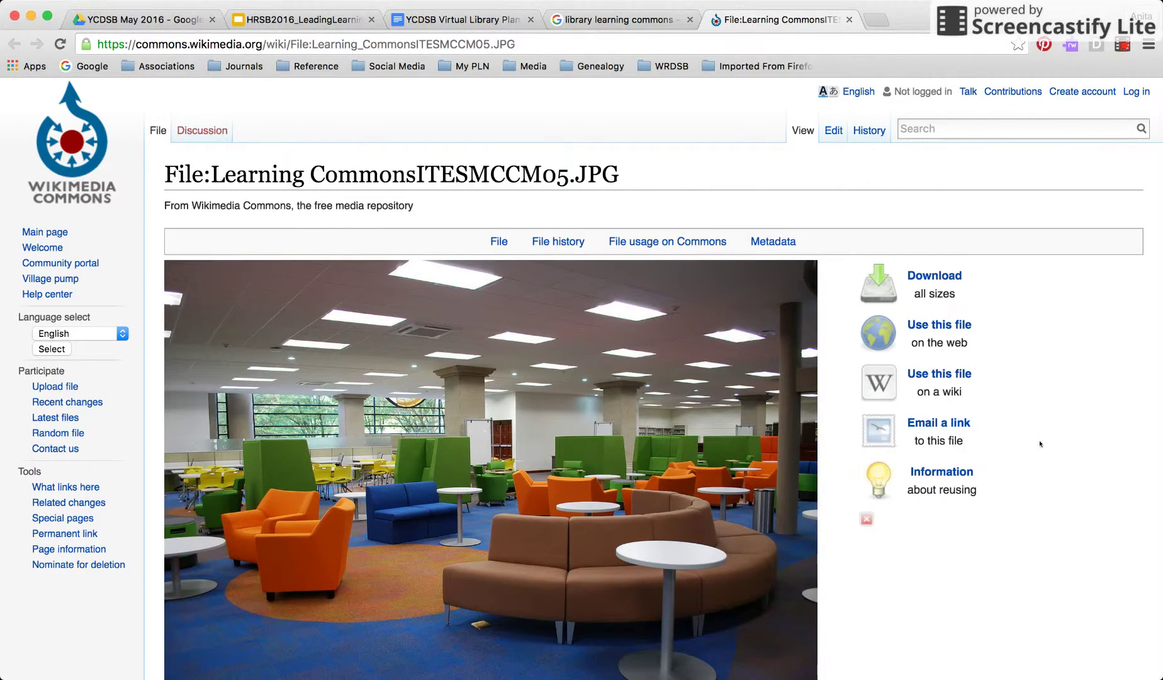
# Step: Read the file page's Summary and Licensing, showing Creative Commons Attribution-Share Alike 4.0 International
pyautogui.scroll(-3, 1030, 563)
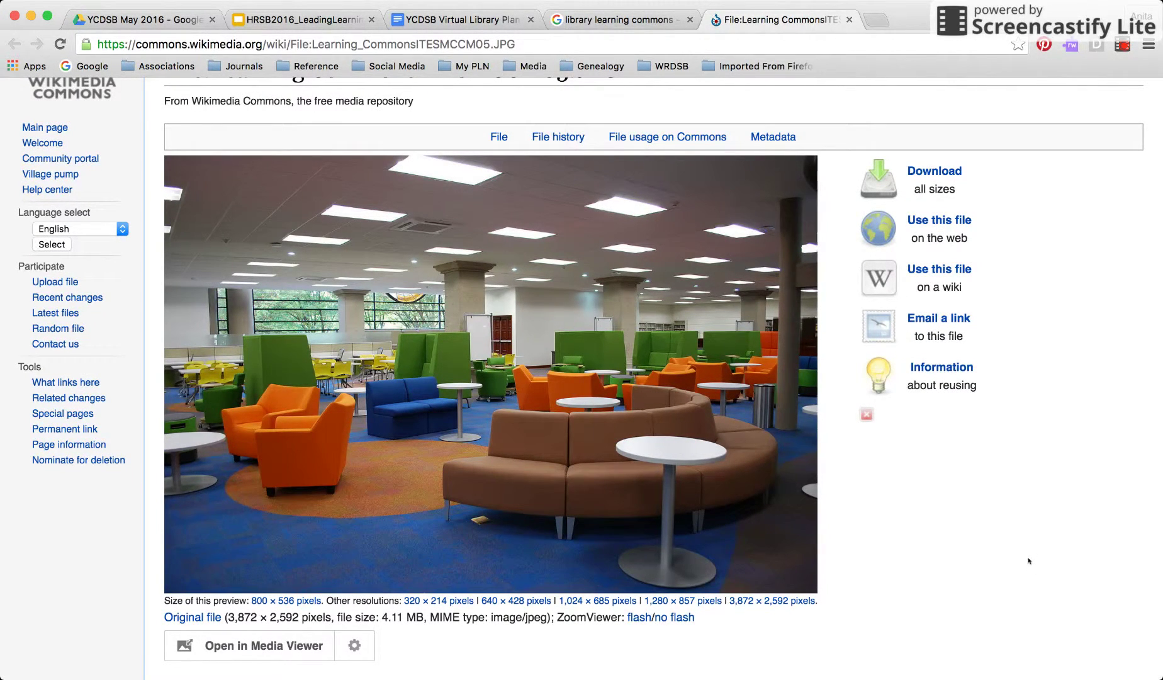
pyautogui.scroll(1, 1030, 561)
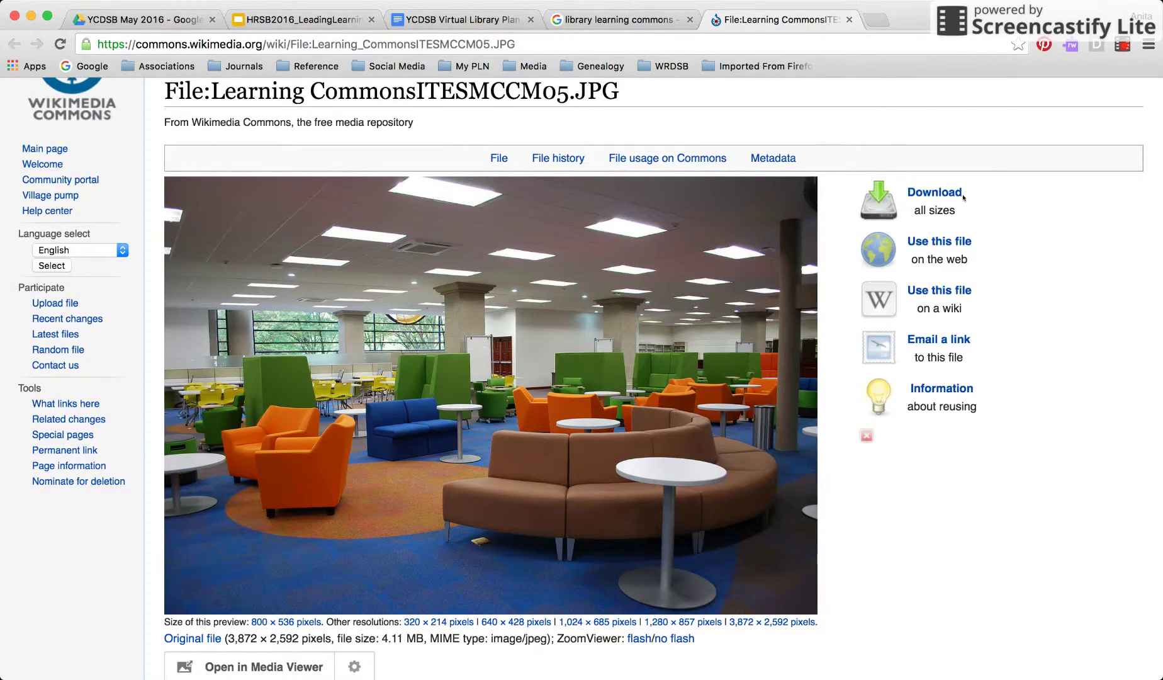
pyautogui.scroll(-5, 1050, 518)
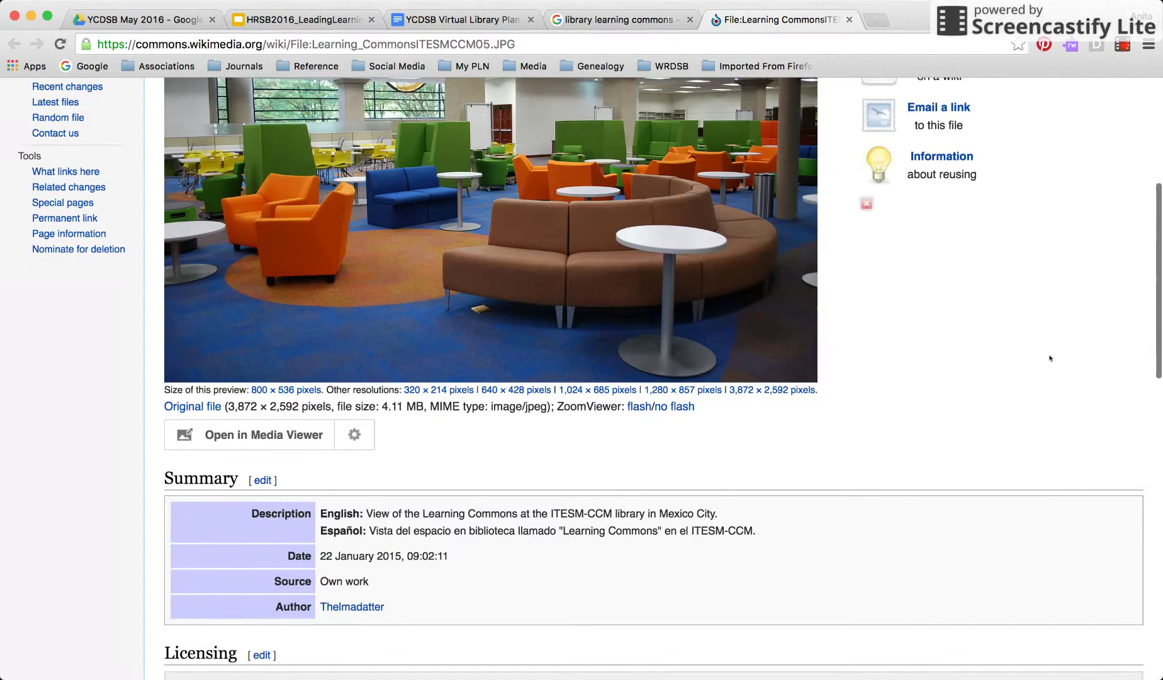
pyautogui.scroll(-8, 1017, 441)
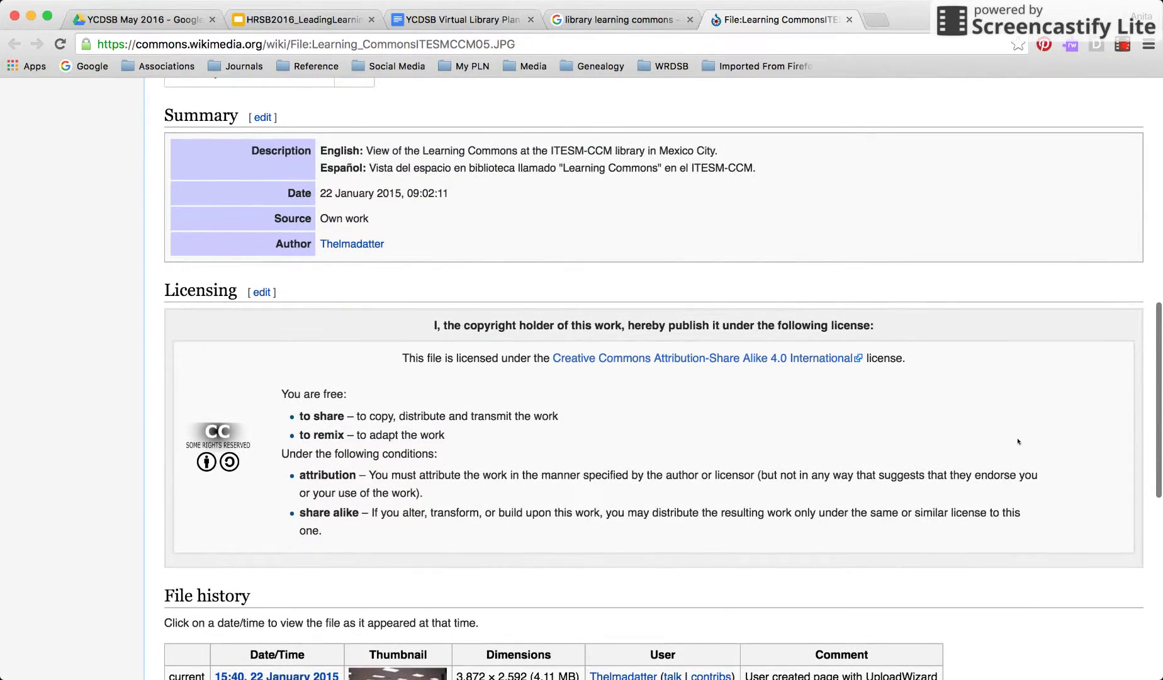
pyautogui.scroll(-4, 672, 436)
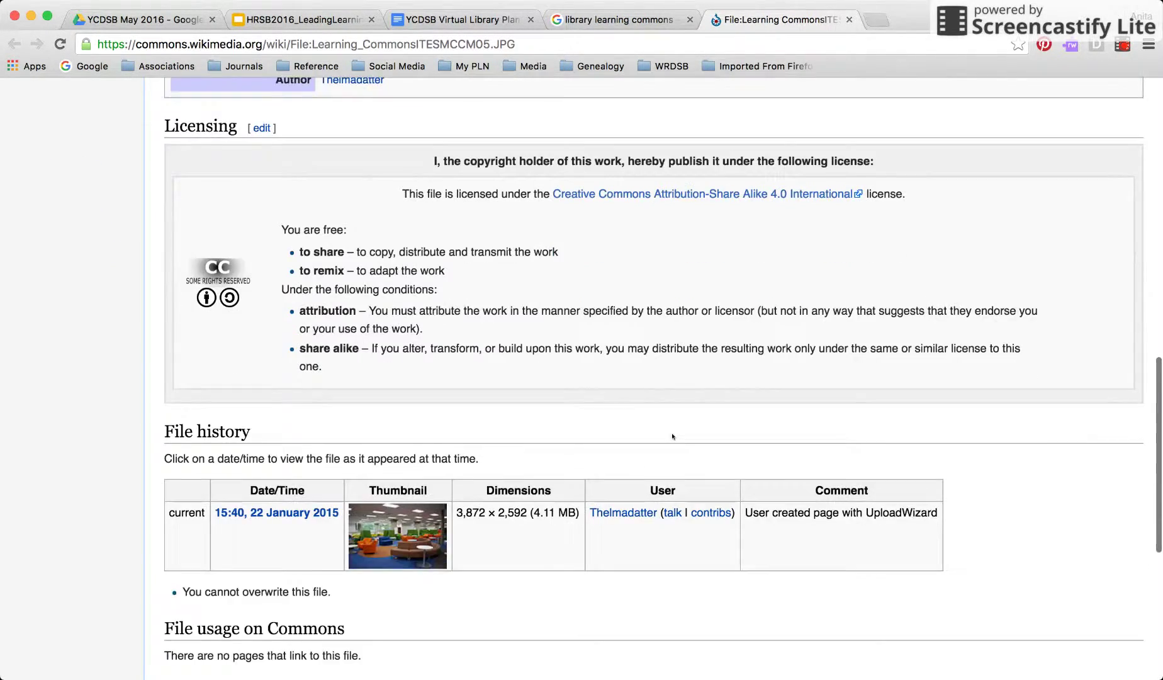
pyautogui.scroll(-5, 672, 436)
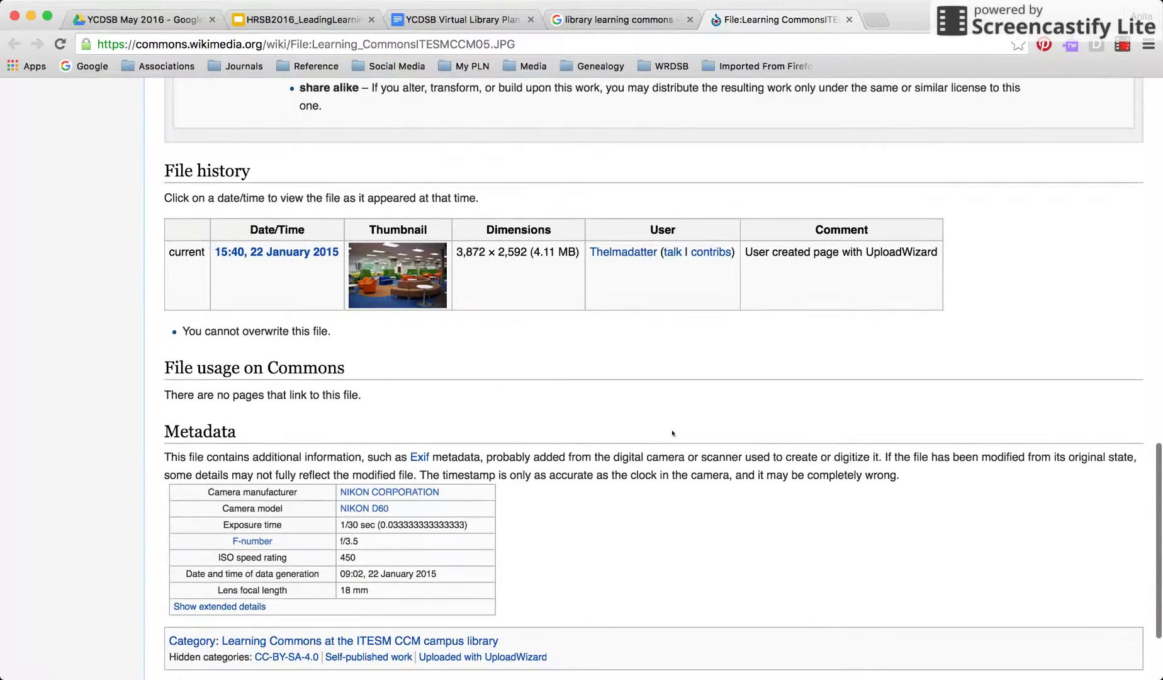
pyautogui.scroll(14, 673, 433)
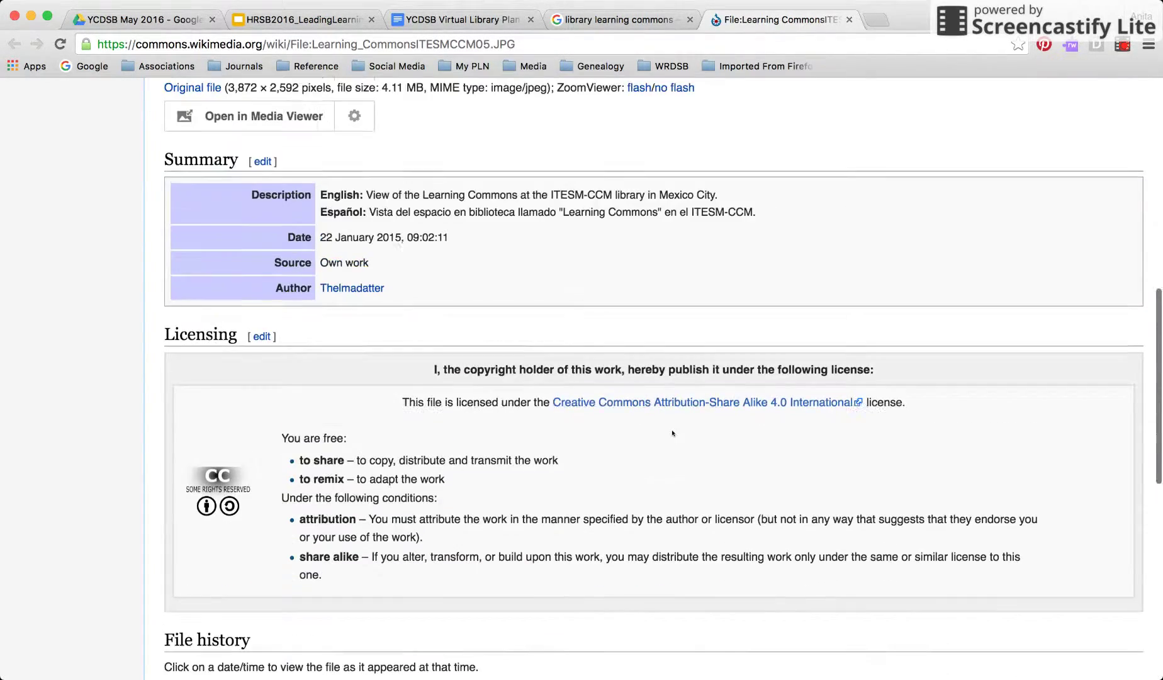
pyautogui.scroll(5, 672, 433)
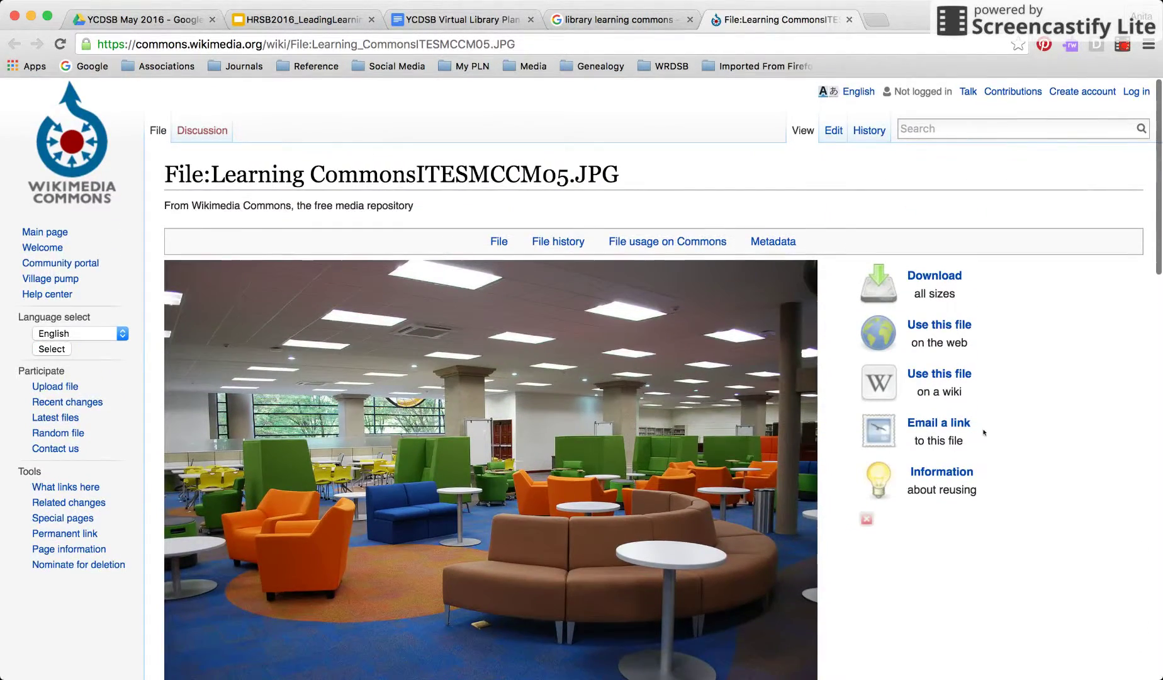
pyautogui.click(948, 325)
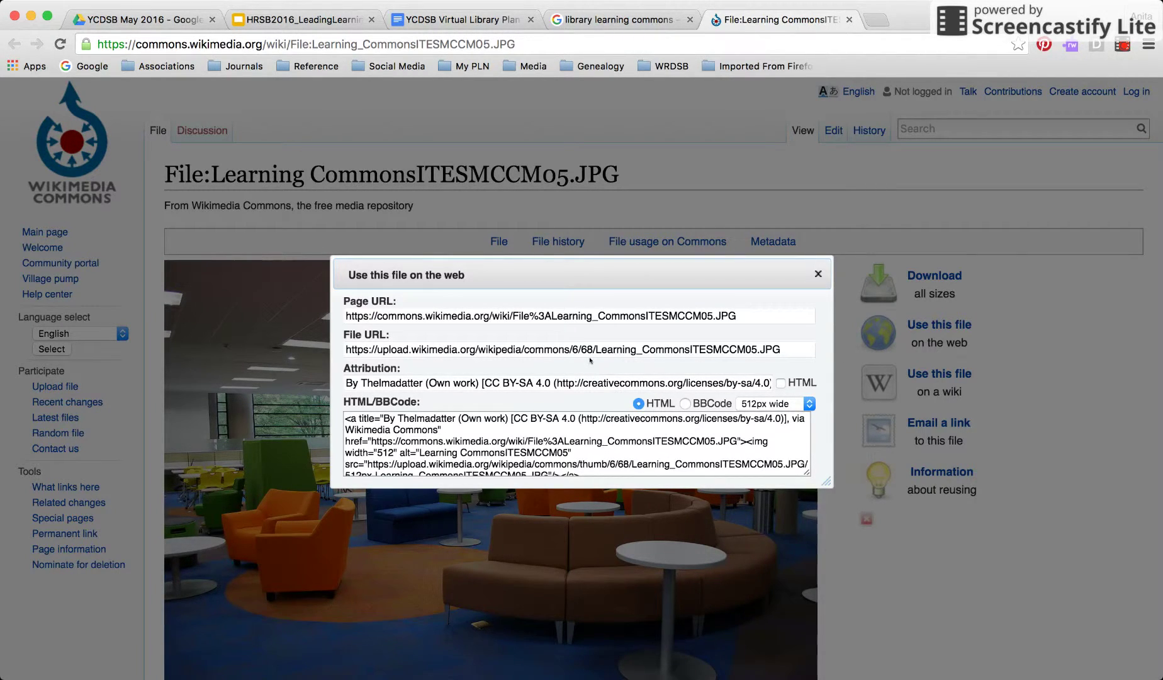
pyautogui.scroll(-1, 591, 360)
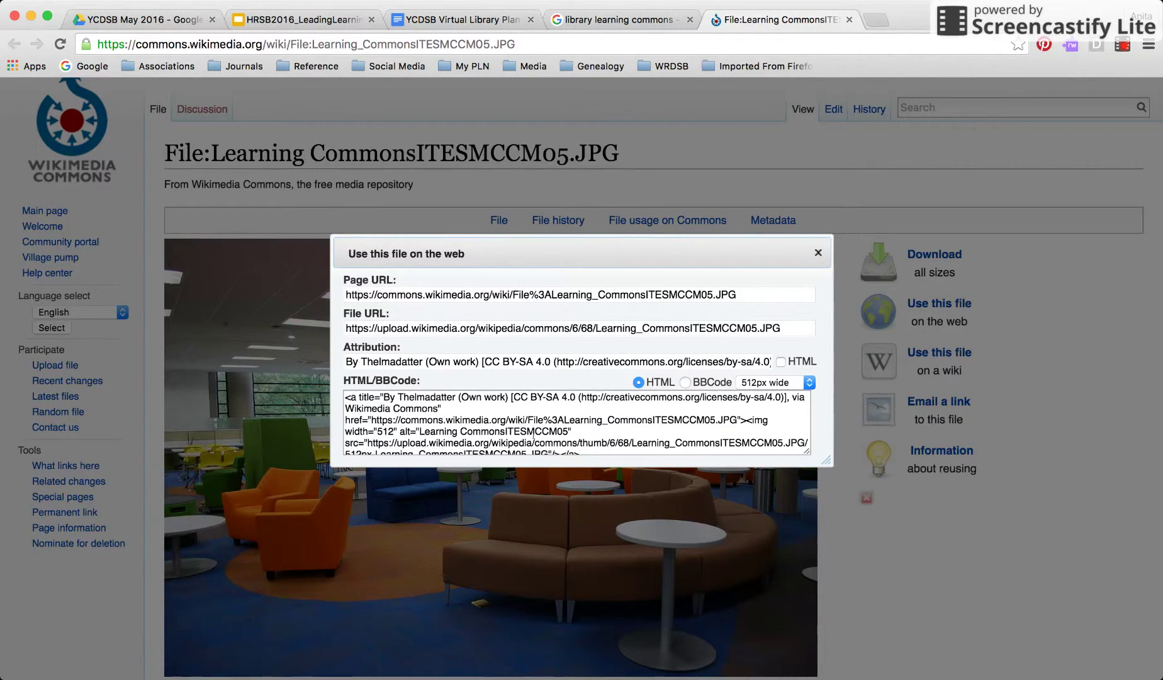
pyautogui.click(817, 253)
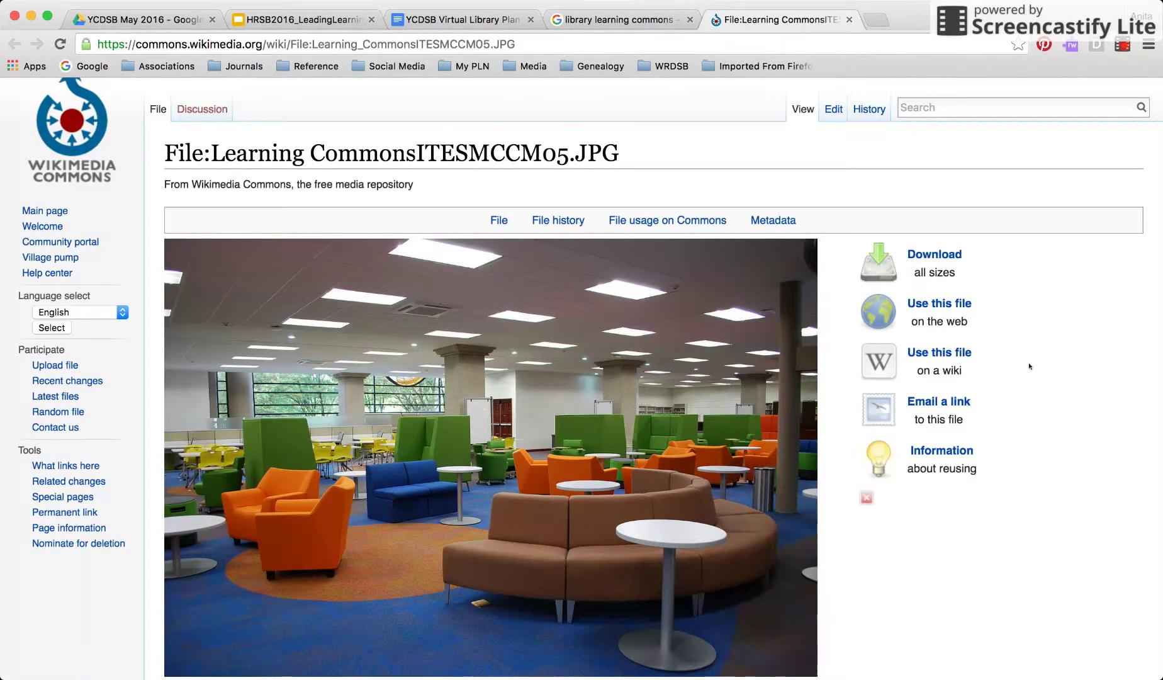
# Step: Switch to the 'YCDSB Virtual Library Plan' Google Docs tab
pyautogui.scroll(1, 1030, 387)
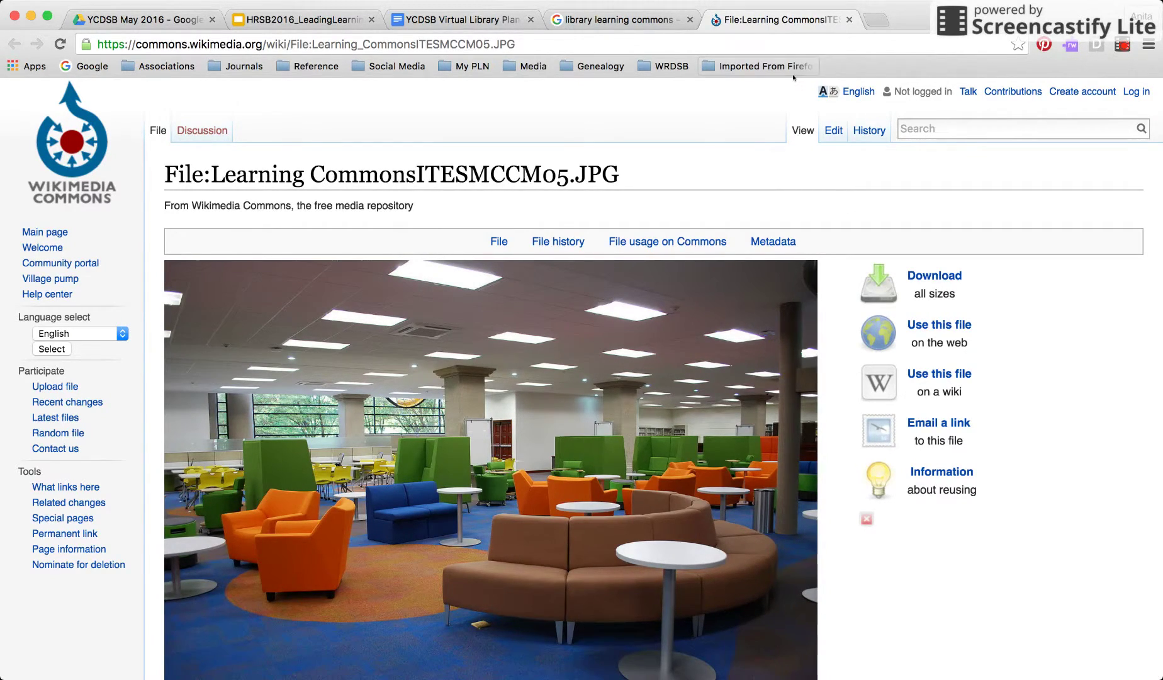
pyautogui.click(452, 20)
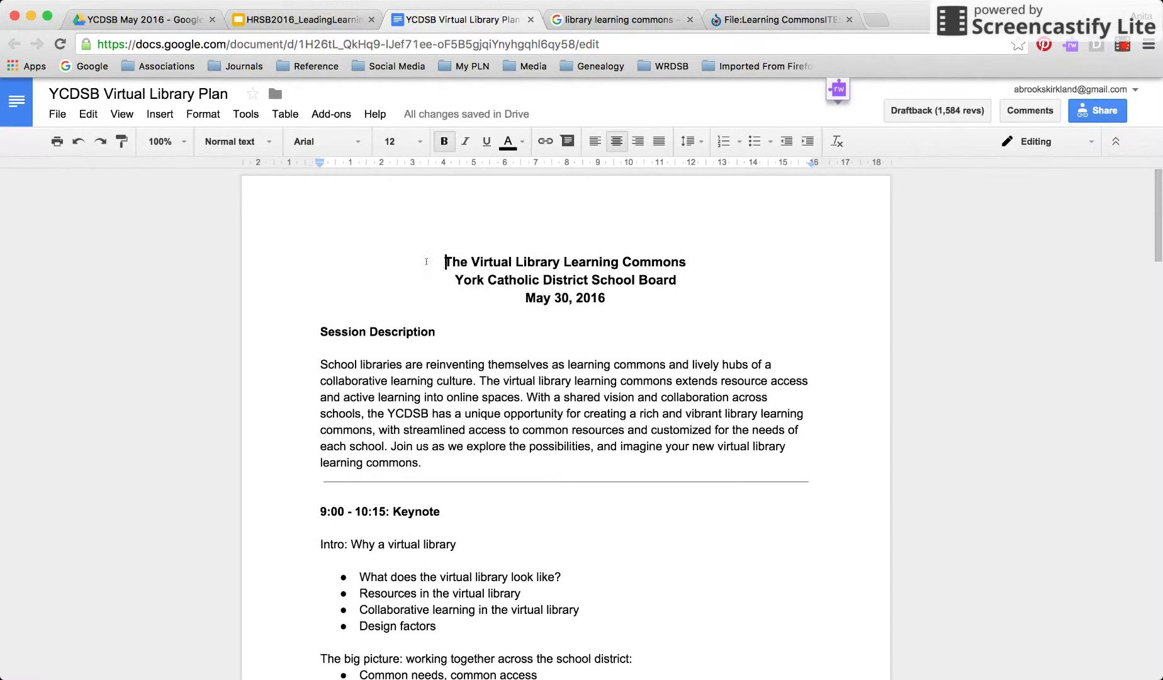
# Step: Open the Research panel from the Tools menu beside the YCDSB Virtual Library Plan
pyautogui.click(245, 117)
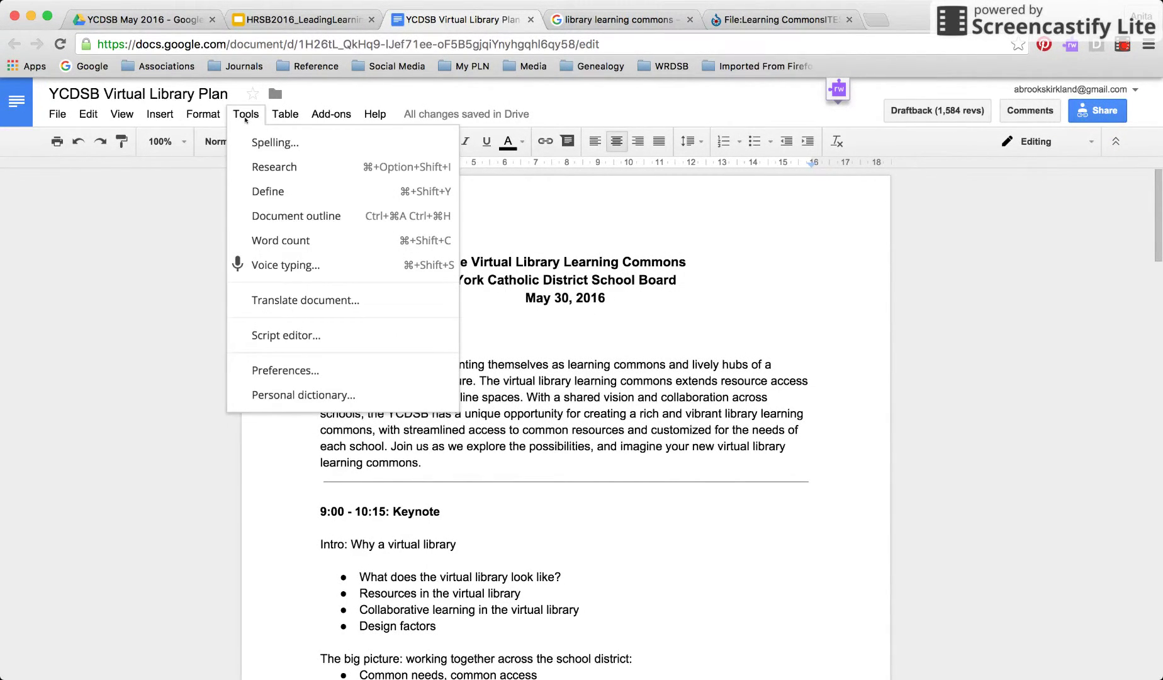
pyautogui.click(272, 167)
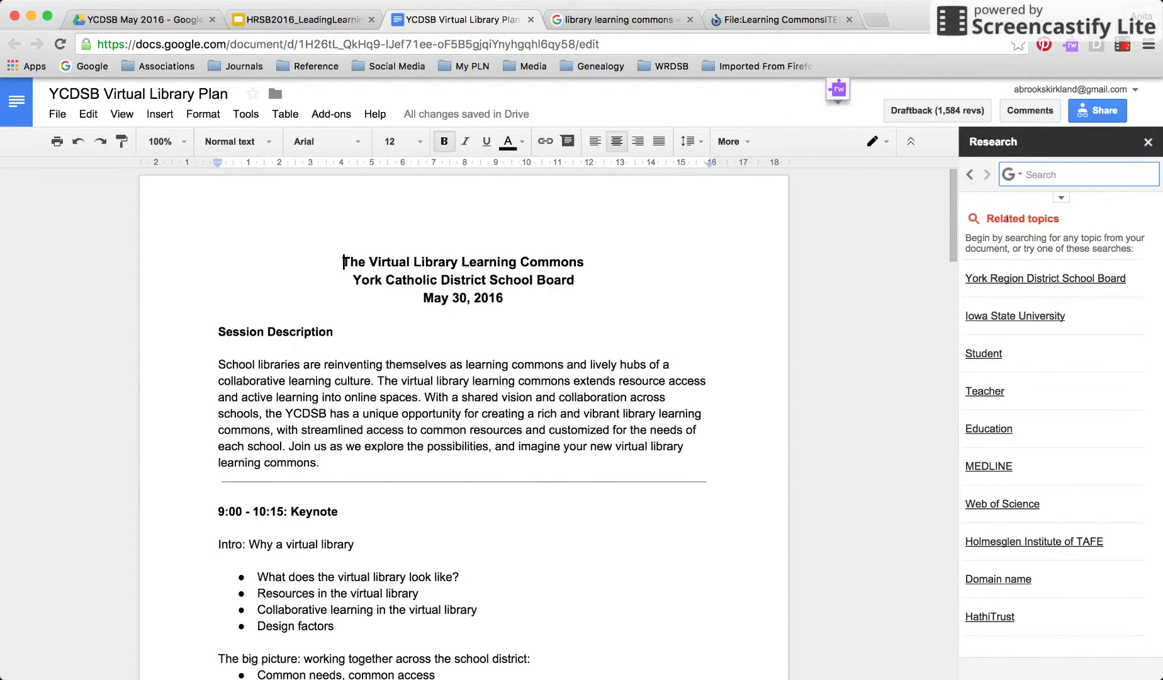
# Step: Switch the Research search type to Images and search for 'library learning commons'
pyautogui.click(1032, 179)
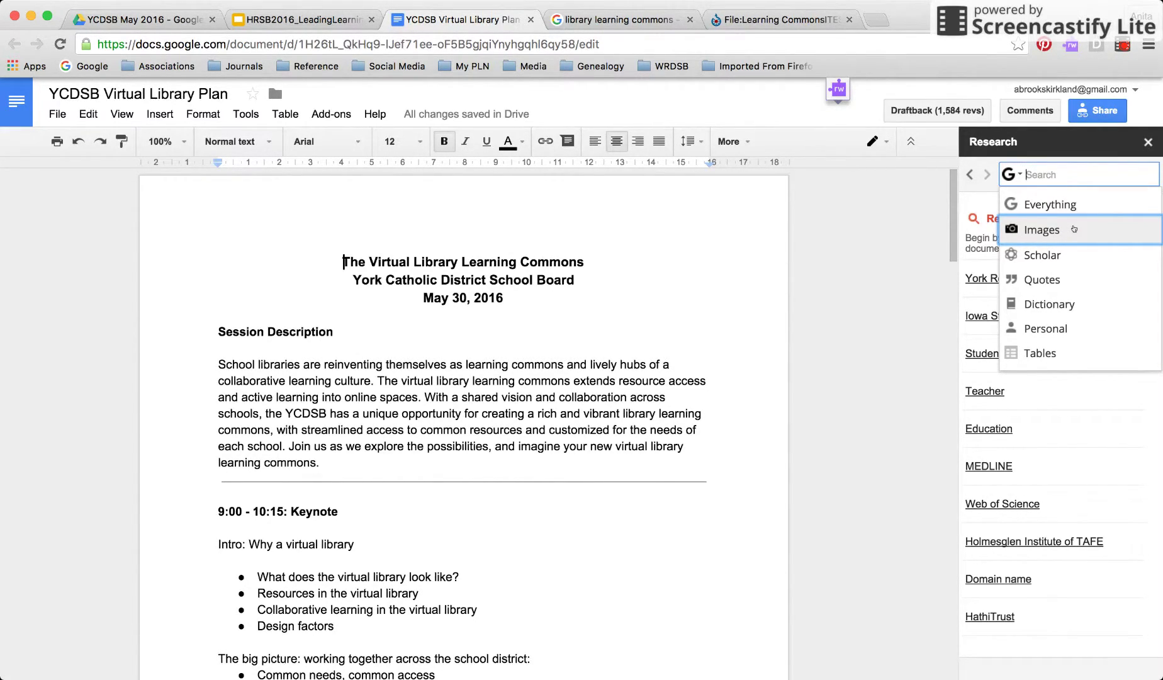
pyautogui.click(1074, 229)
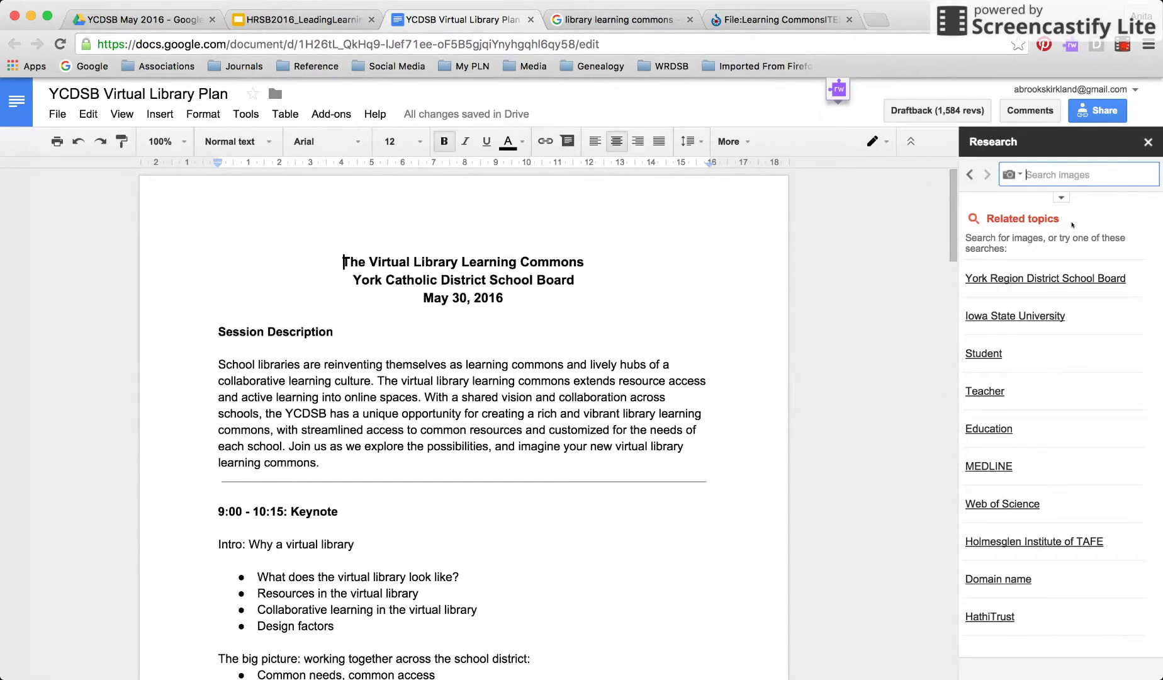
pyautogui.click(1058, 176)
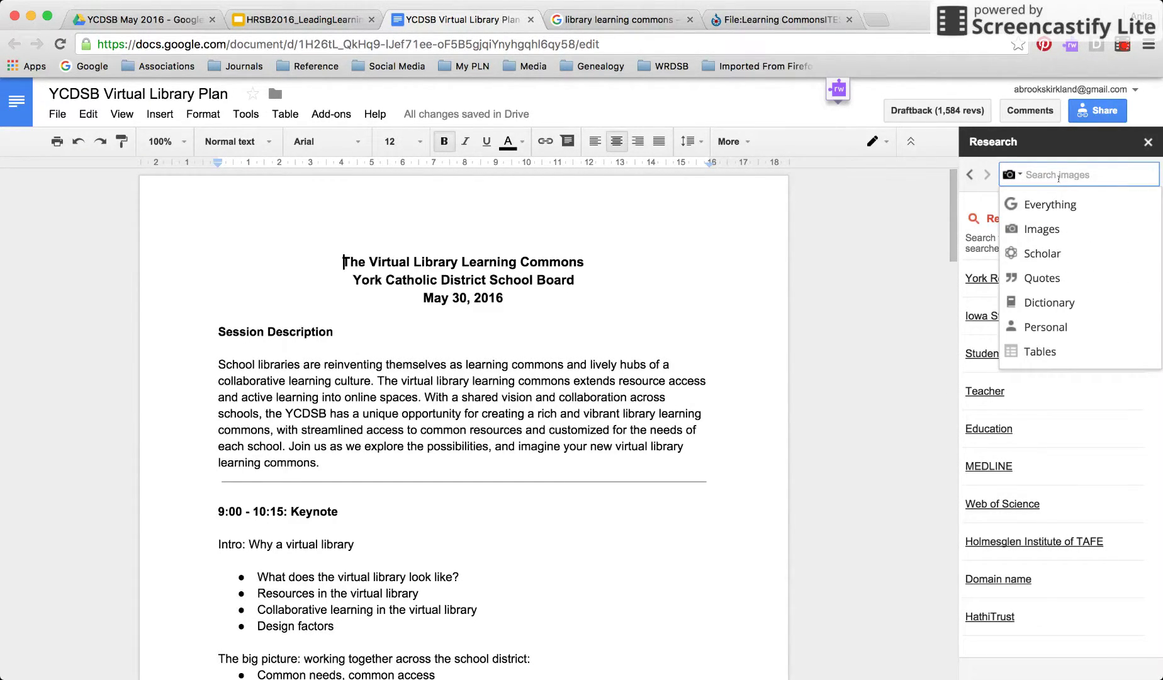
pyautogui.write('library learning co')
pyautogui.write('mmons')
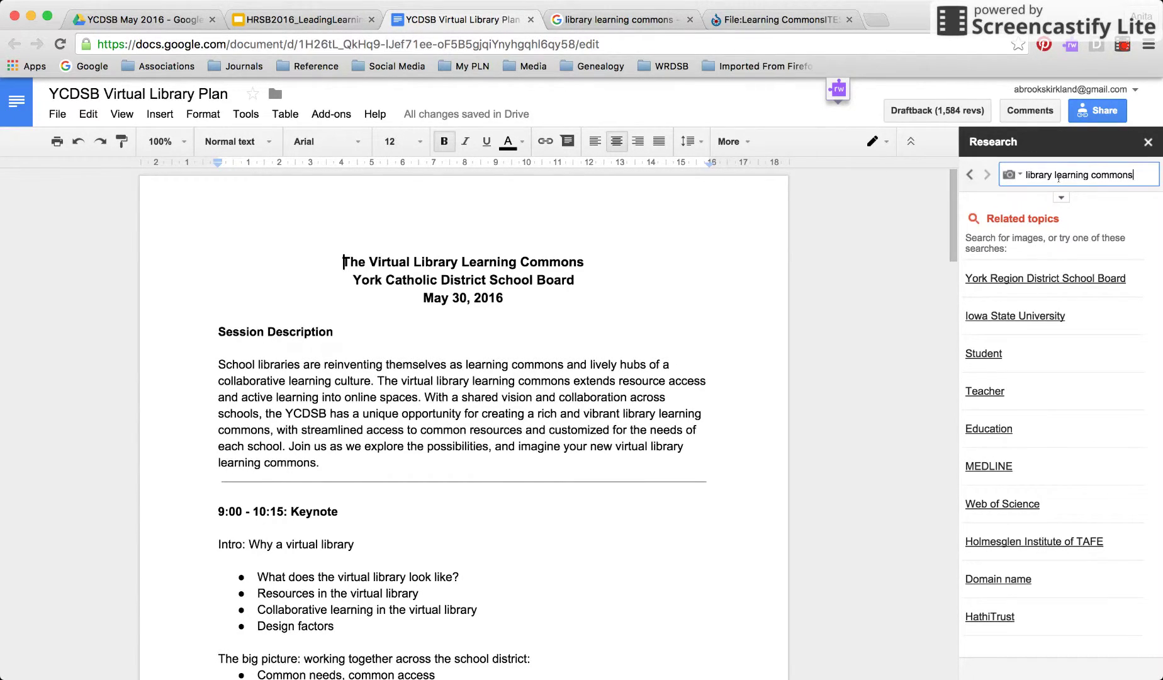
pyautogui.press('Return')
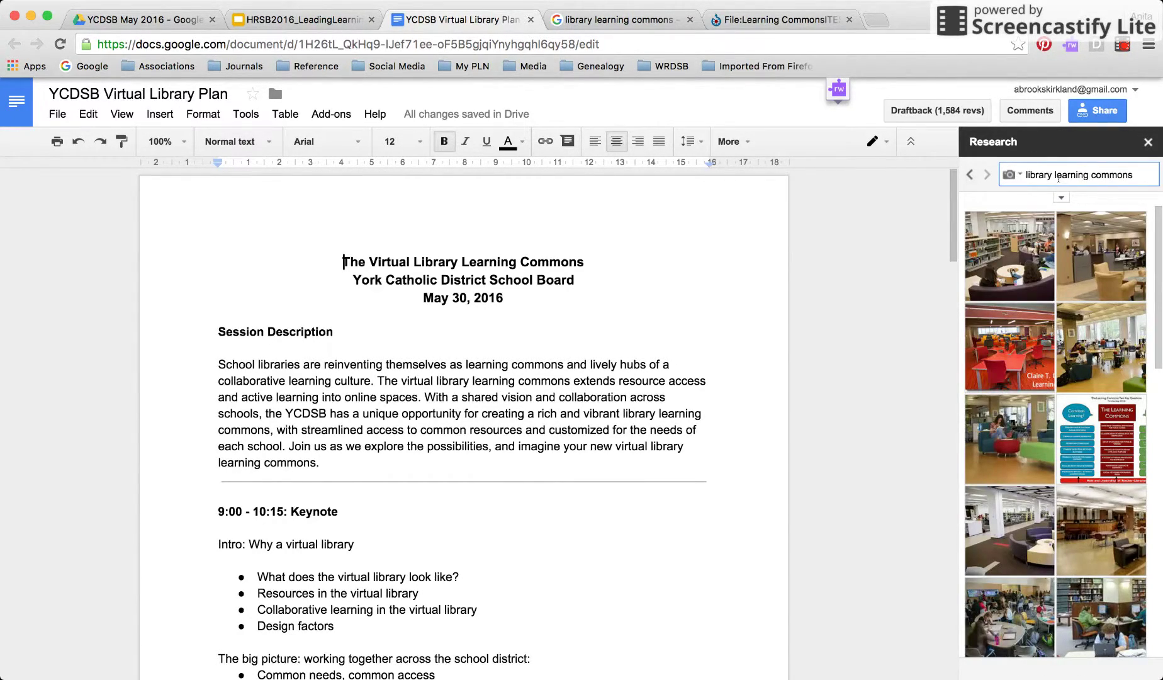